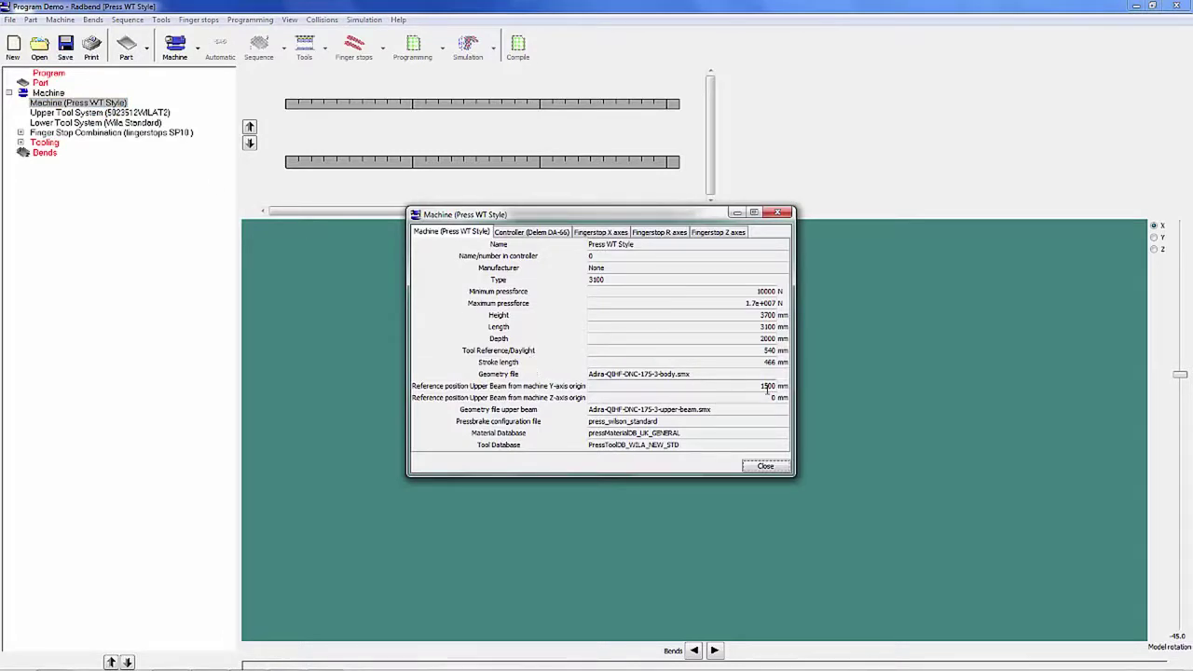
Close the read-only machine properties and switch Radbend to System Manager administration mode.
left_click(765, 466)
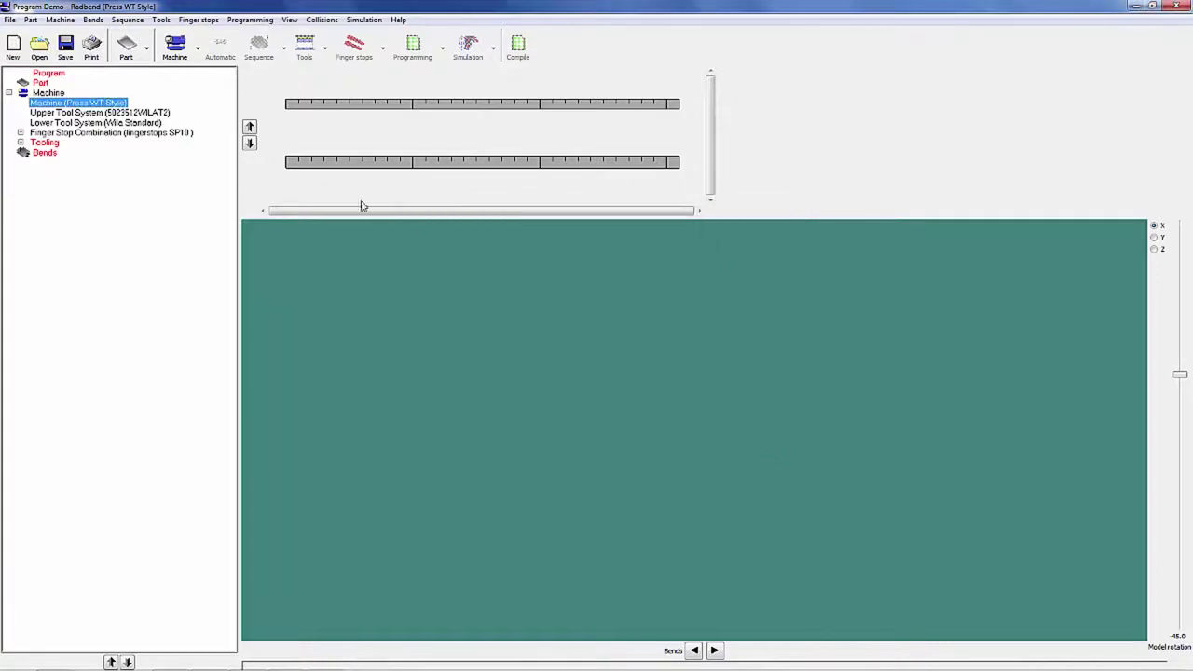
left_click(10, 23)
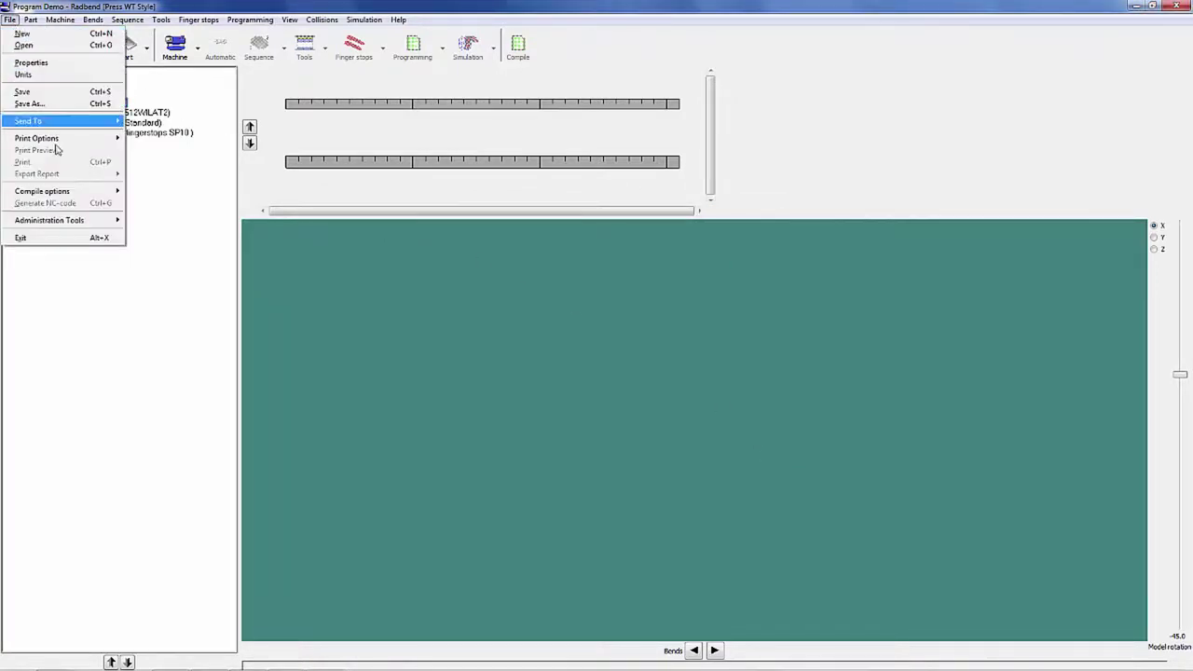
mouse_move(78, 222)
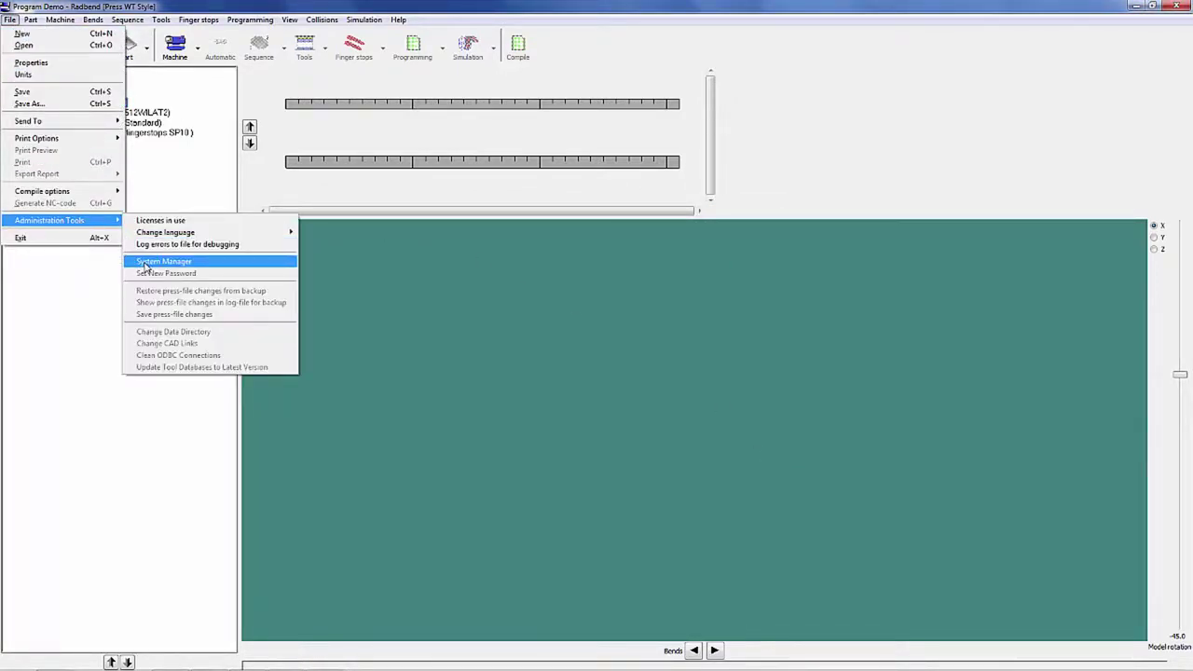
left_click(221, 264)
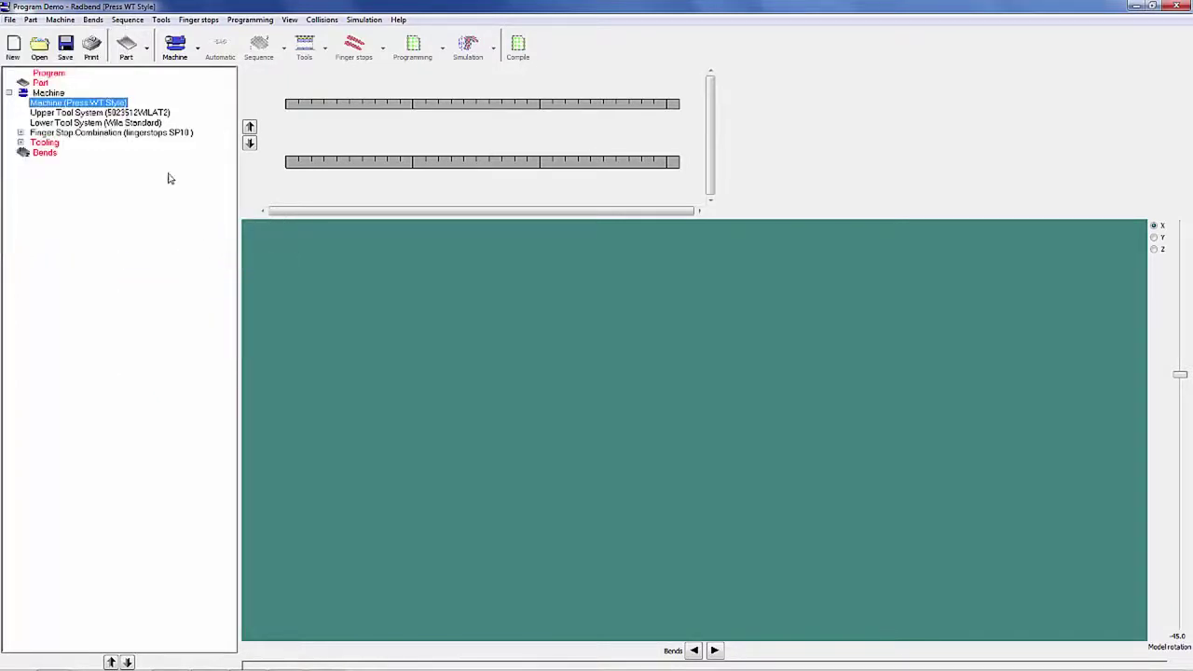
Open the Press WT Style machine properties and bring up its body geometry file Adira-QIHF-DNC-175-3-body.smx for editing in the Geometry Utility.
right_click(84, 109)
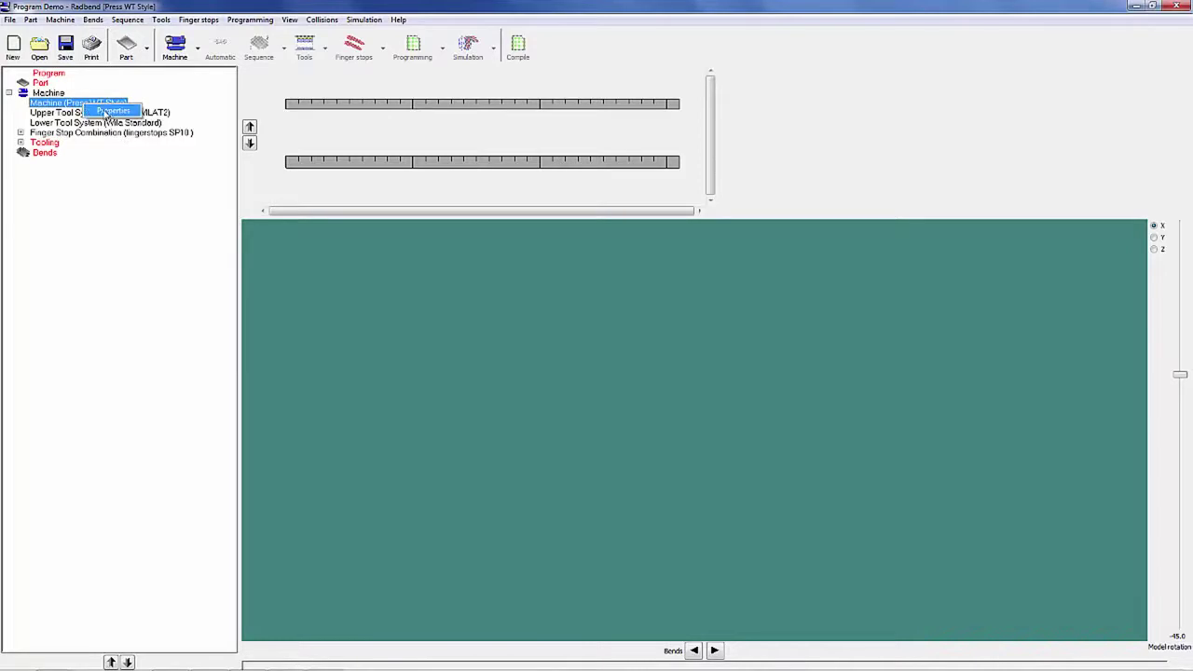
left_click(110, 113)
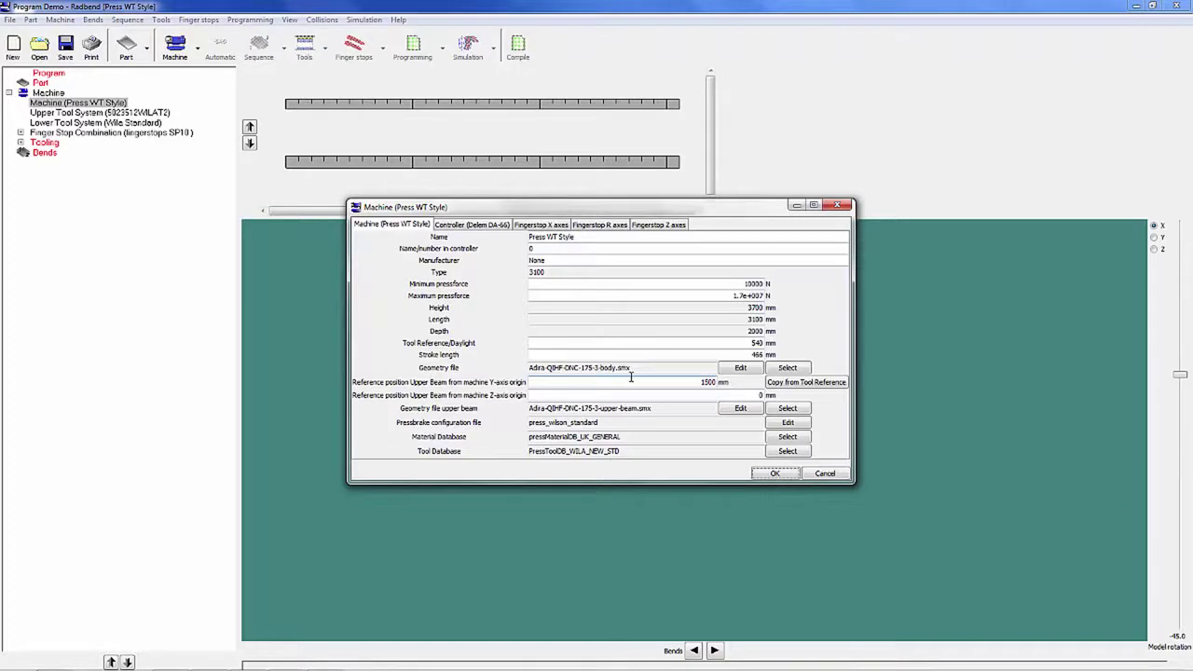
left_click(743, 369)
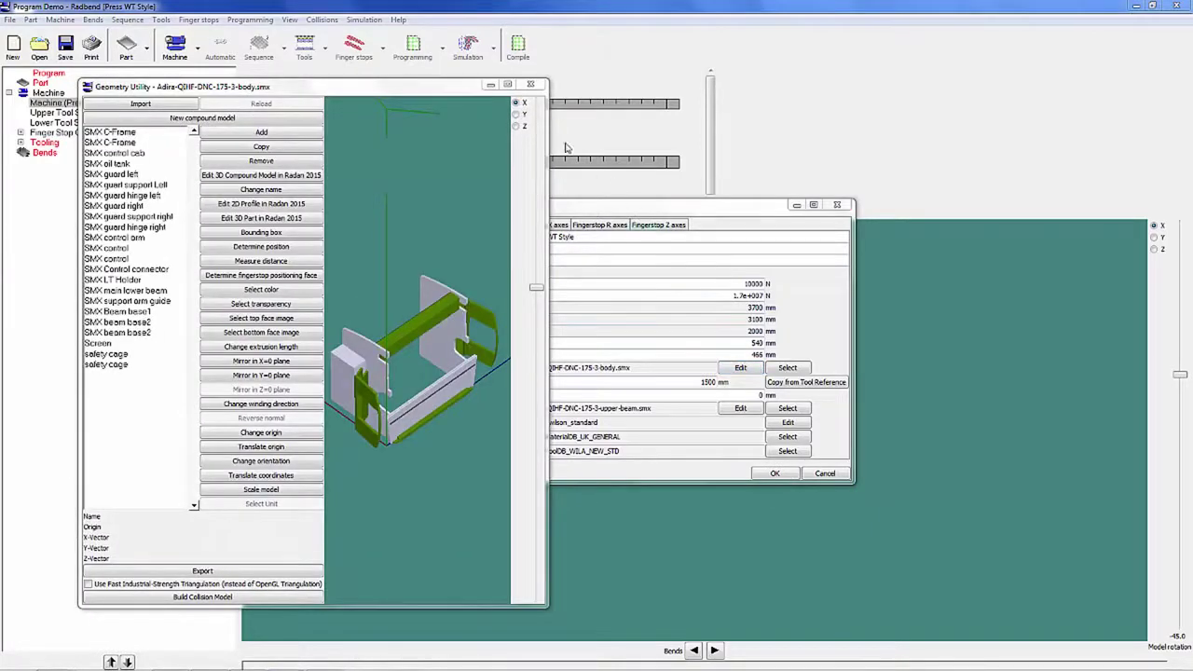
left_click(507, 84)
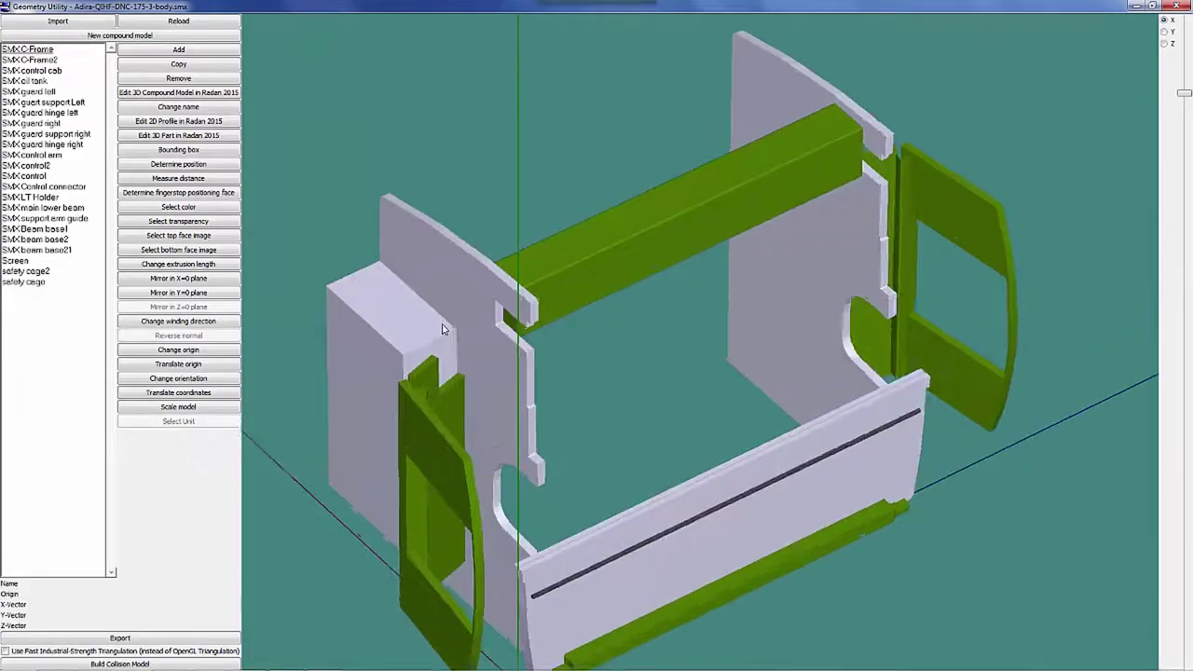
scroll(442, 328, "down", 4)
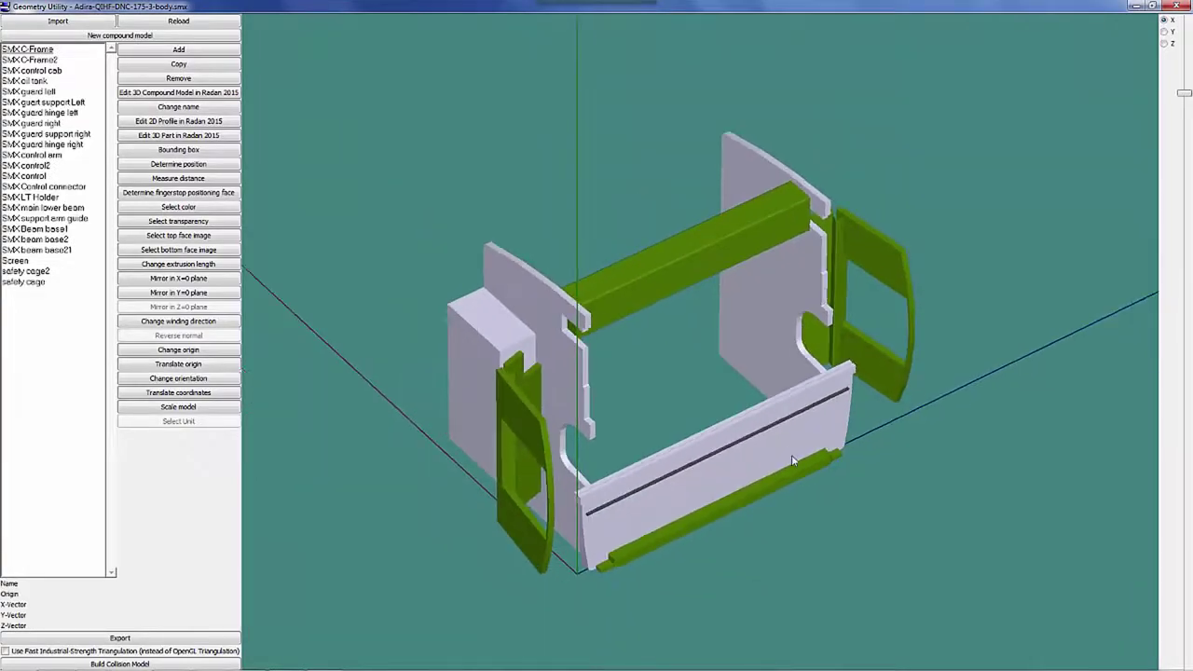
mouse_move(791, 454)
middle_mouse_down()
mouse_move(795, 407)
mouse_move(779, 442)
middle_mouse_up()
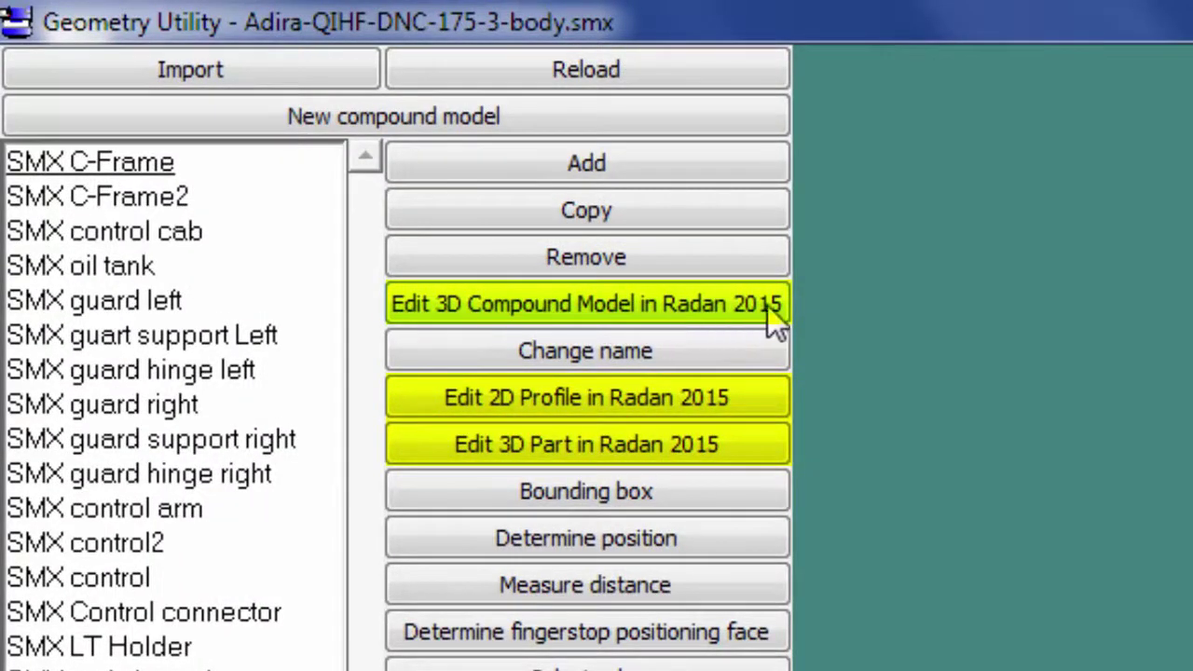
Highlight SMX C-Frame2, SMX guart support Left, SMX guard right and SMX C-Frame to identify these parts in the body model.
left_click(133, 205)
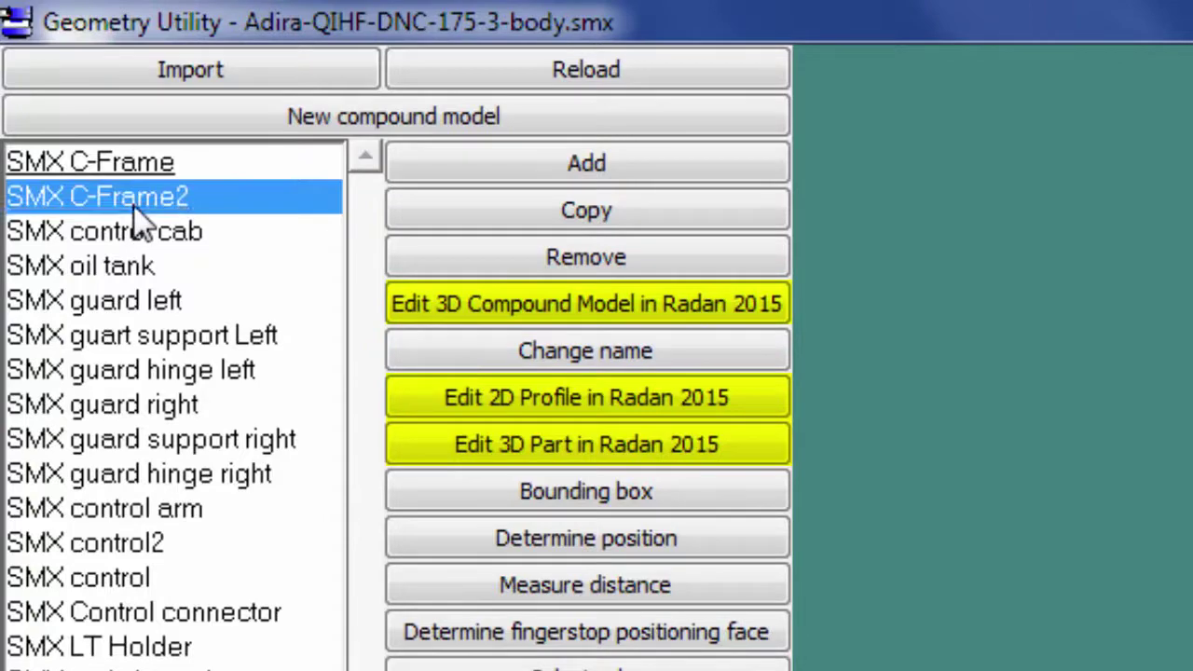
left_click(161, 337)
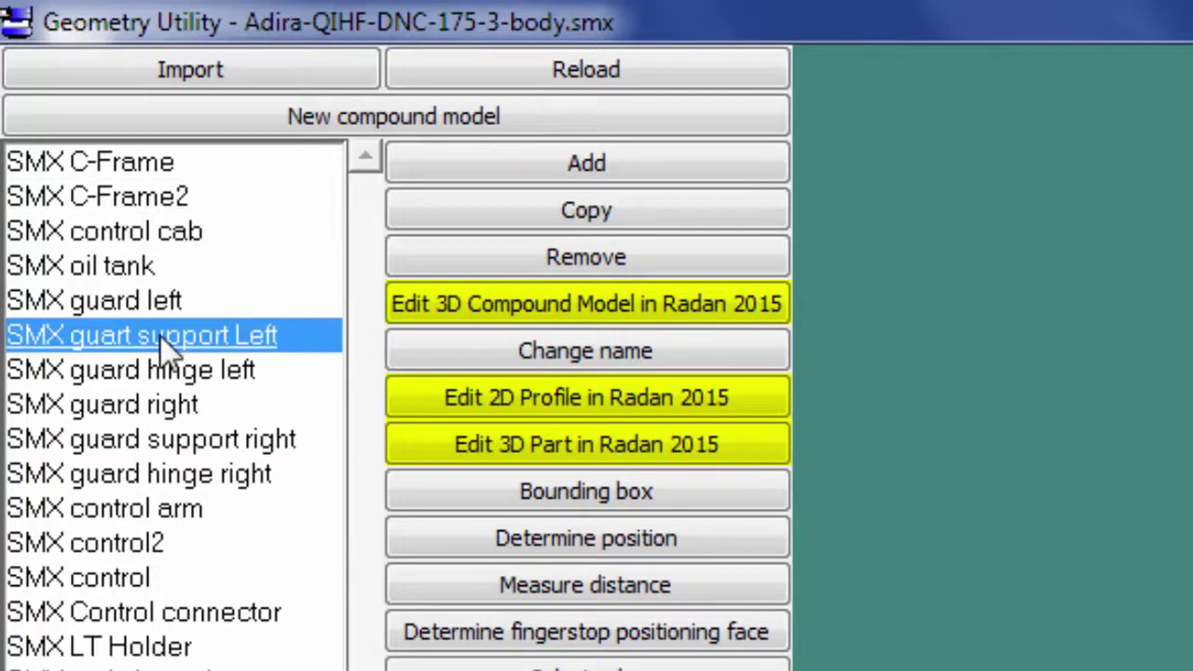
left_click(178, 410)
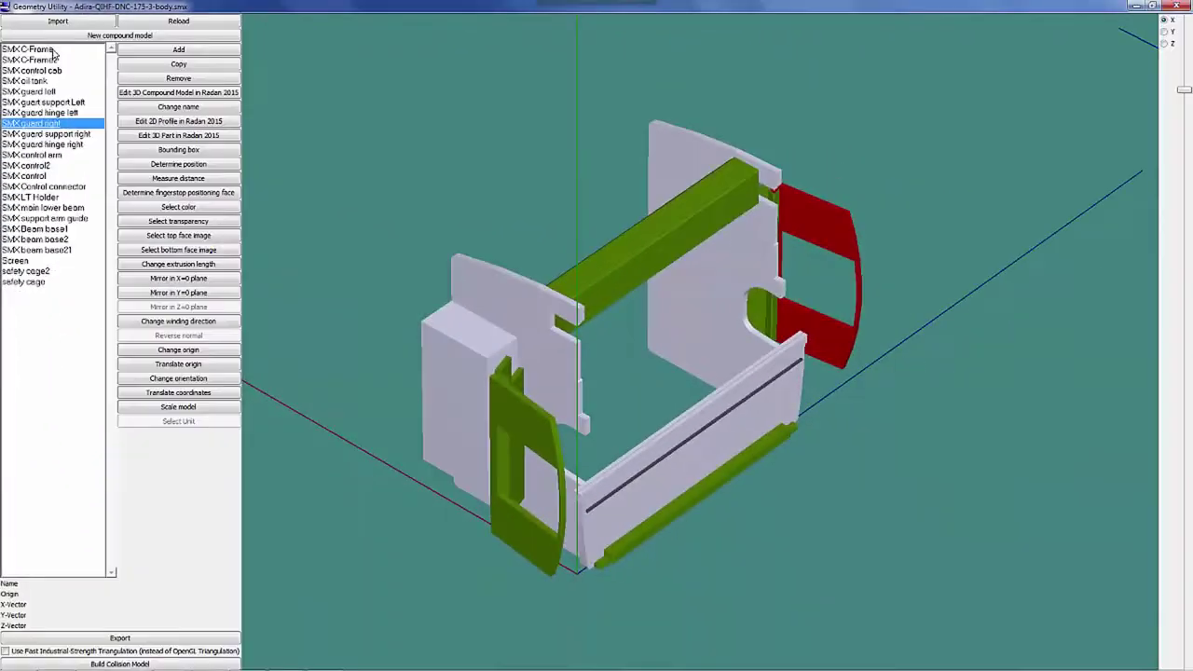
left_click(28, 49)
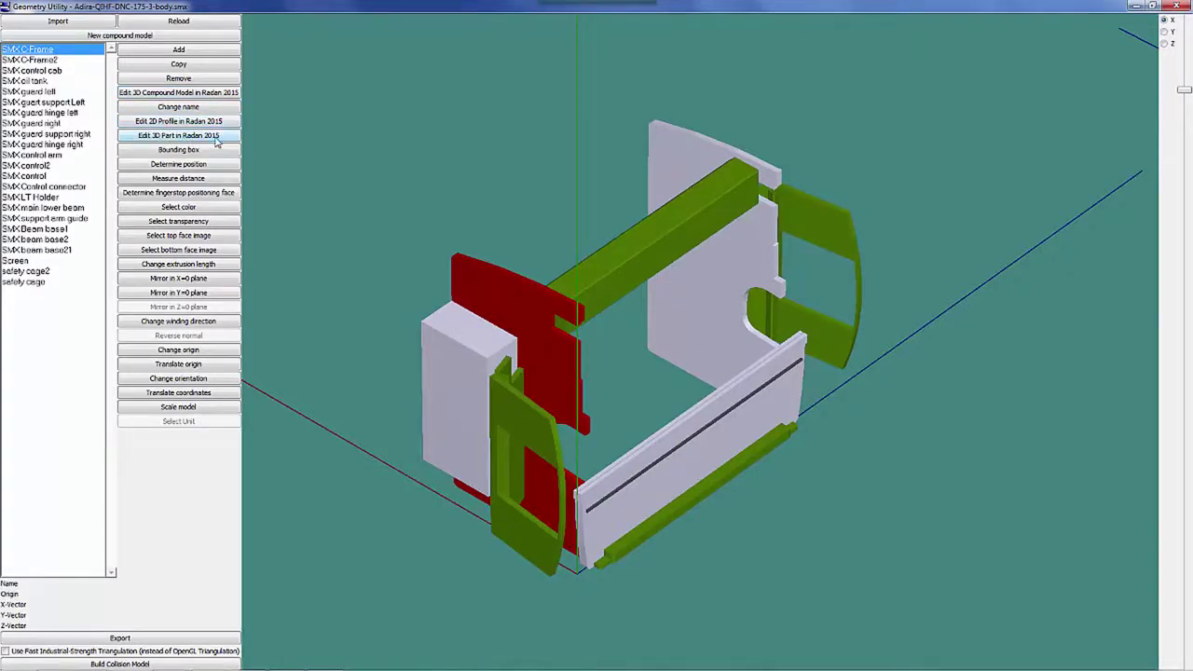
Open the 3D compound model in Radan 2015, bring up the front lower beam sheet's draft profile for editing and accept it.
left_click(207, 93)
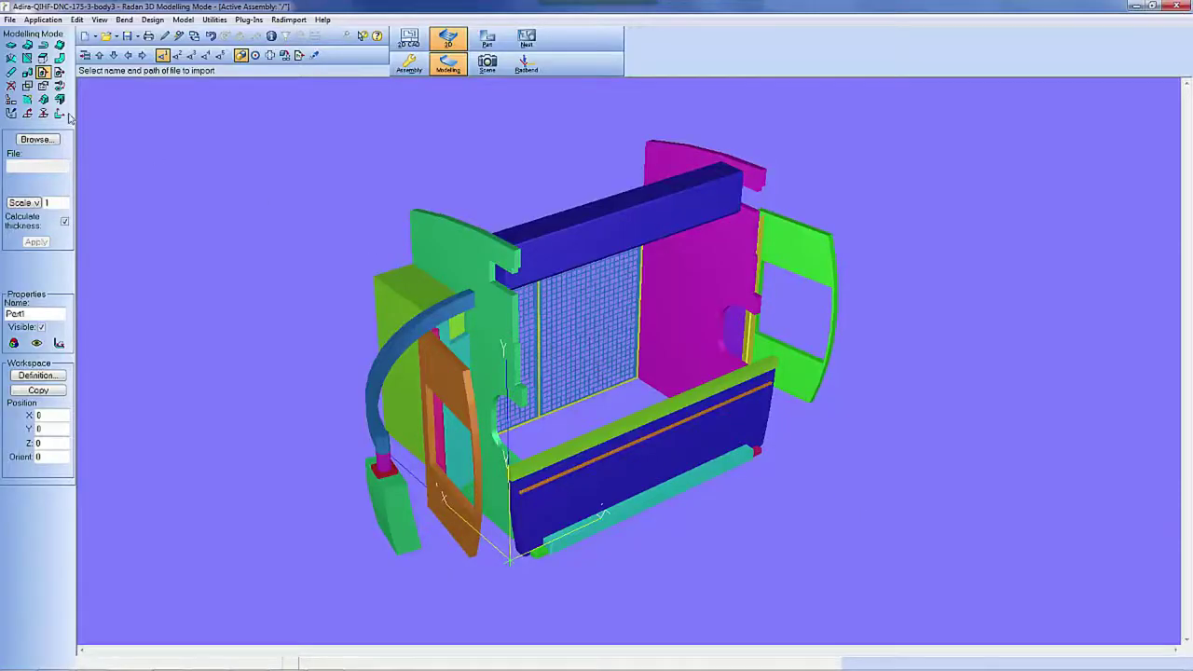
left_click(43, 85)
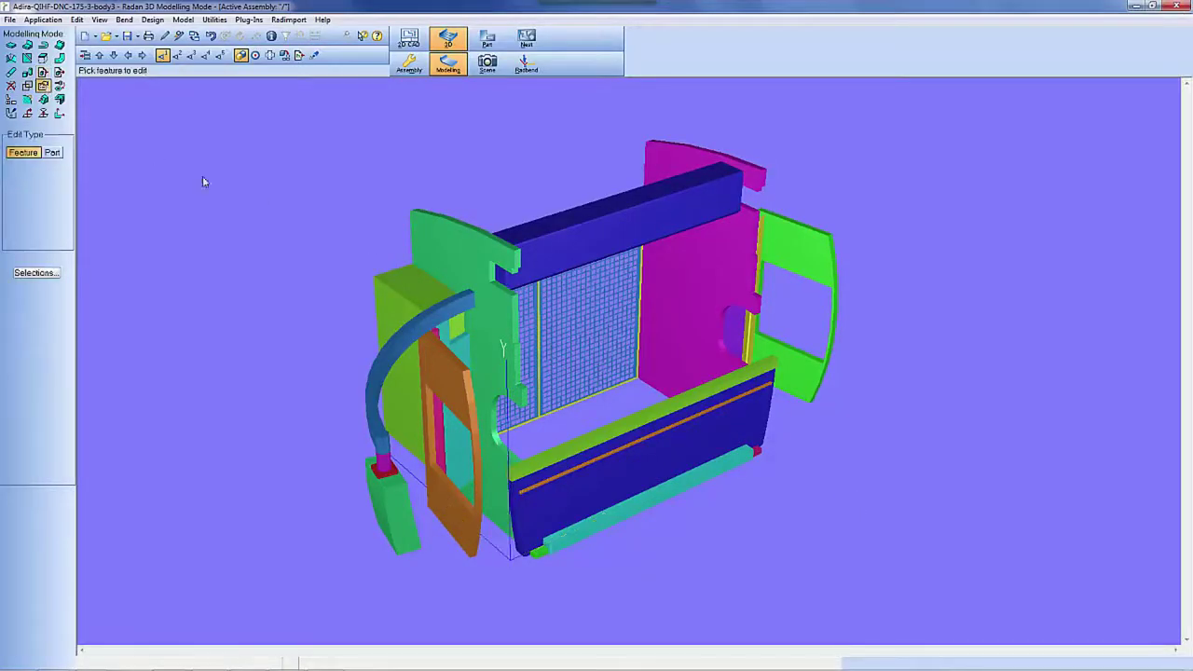
left_click(654, 471)
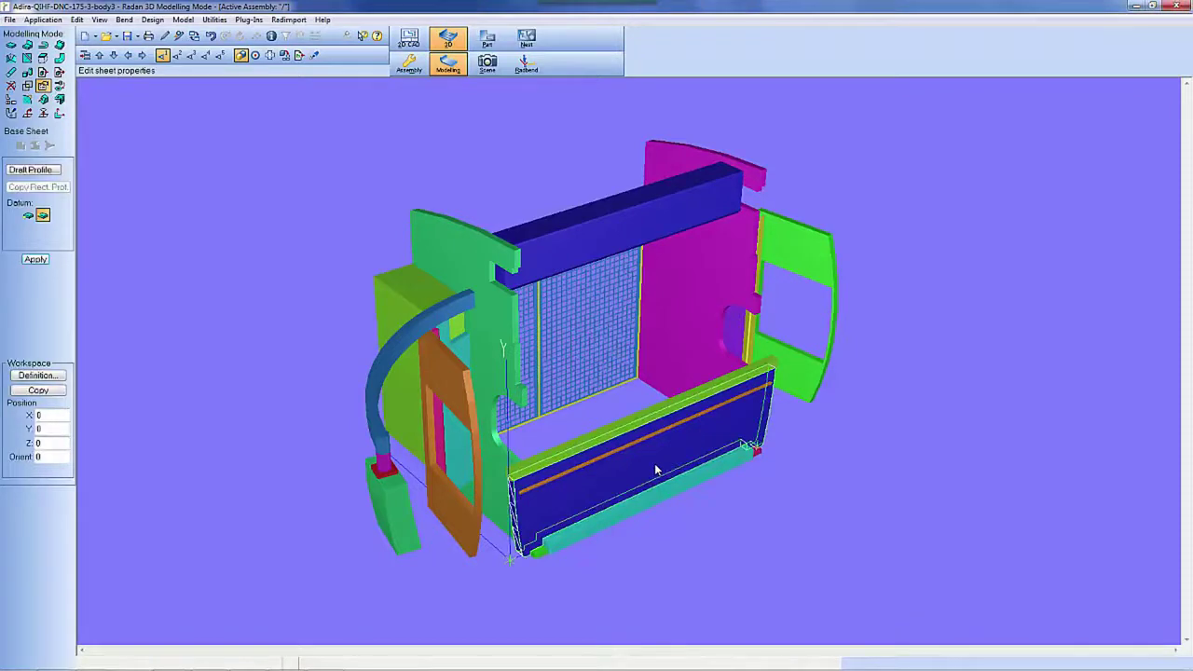
left_click(56, 170)
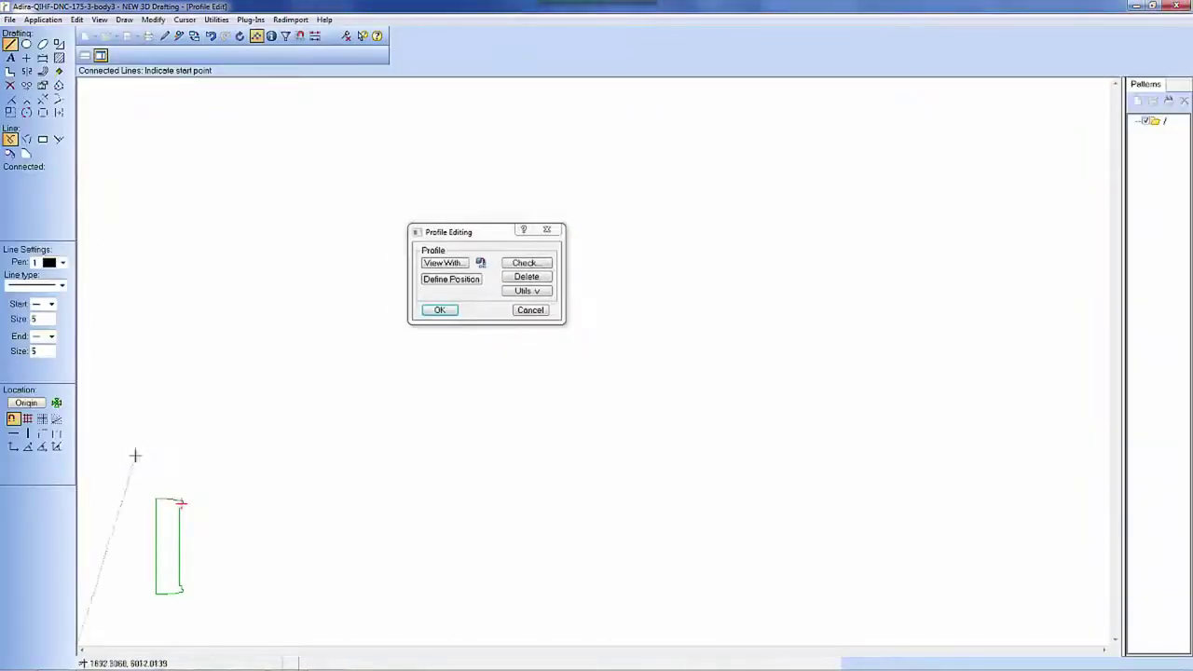
middle_click_drag(130, 456, 257, 617)
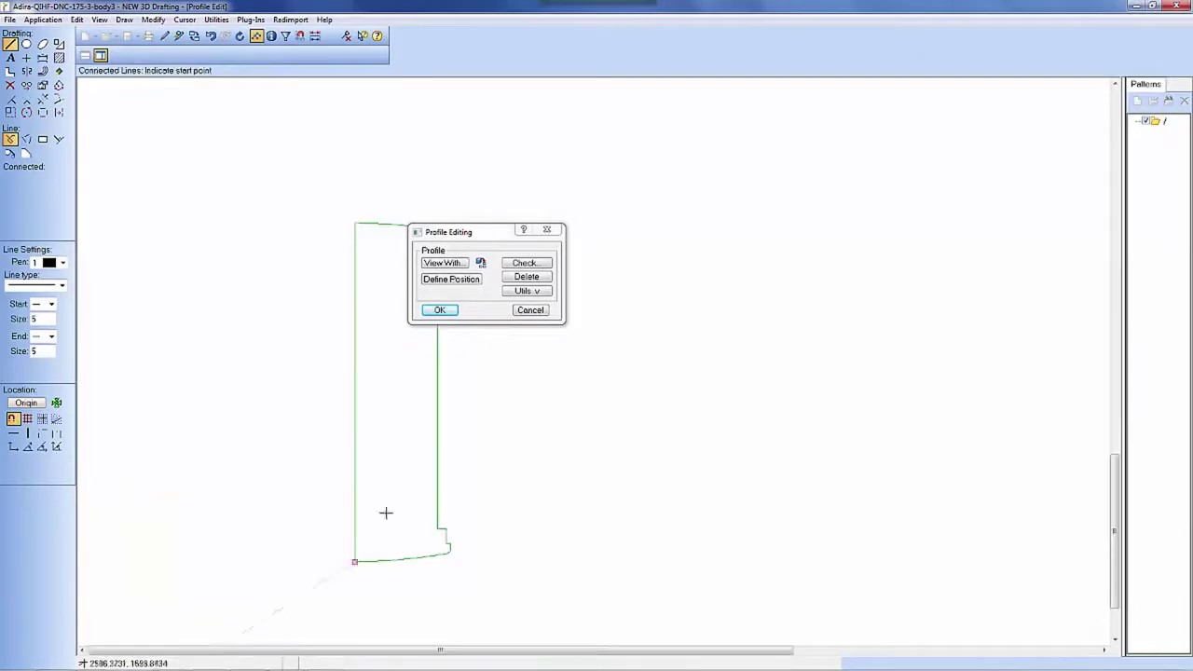
left_click_drag(497, 232, 695, 168)
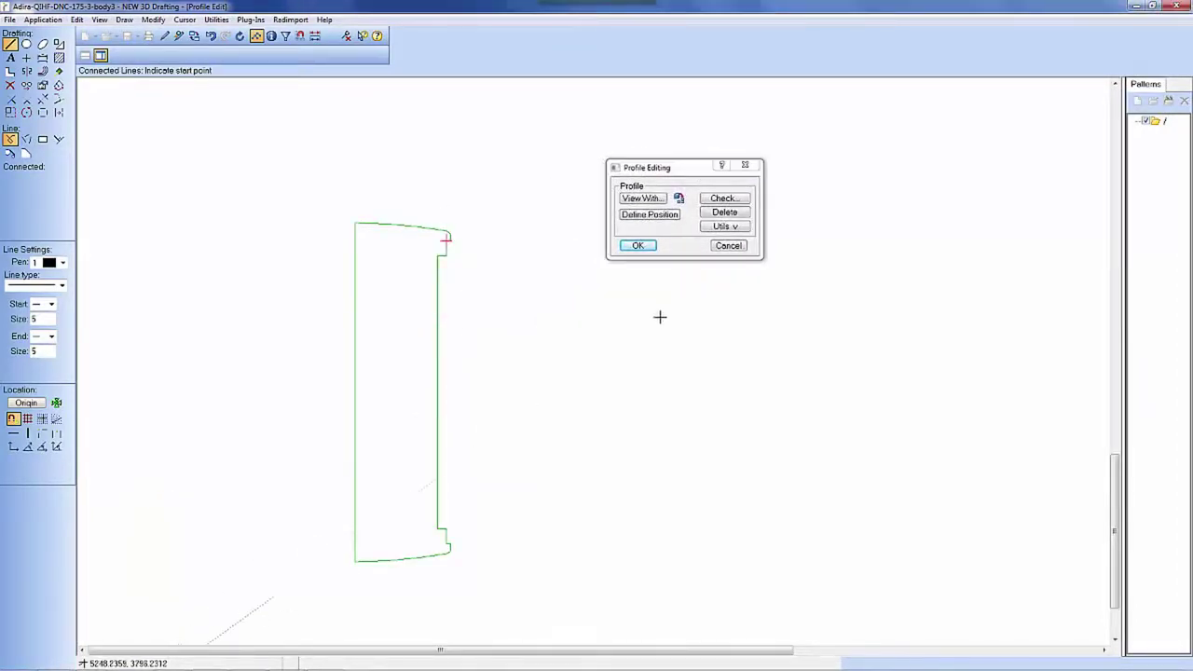
left_click(638, 246)
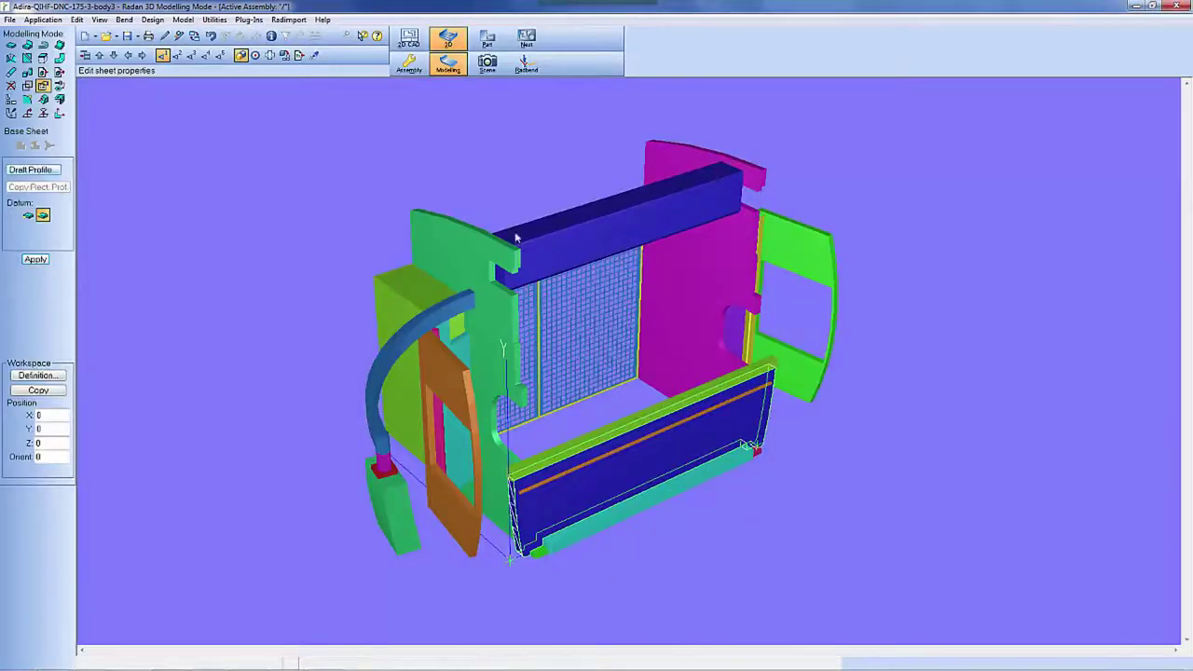
Start exporting a single part to Adira-QIHF-DNC-175-3-body3.smx and browse on drive C to the geometry folder inside tmp as the save location.
left_click(57, 73)
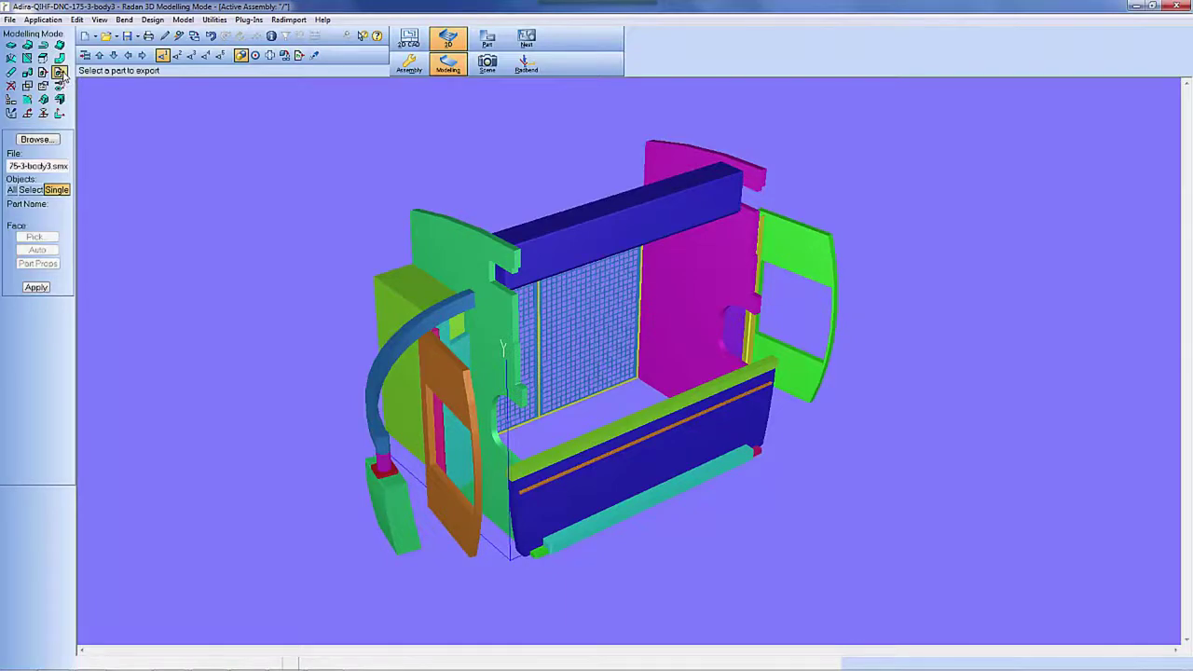
left_click(44, 140)
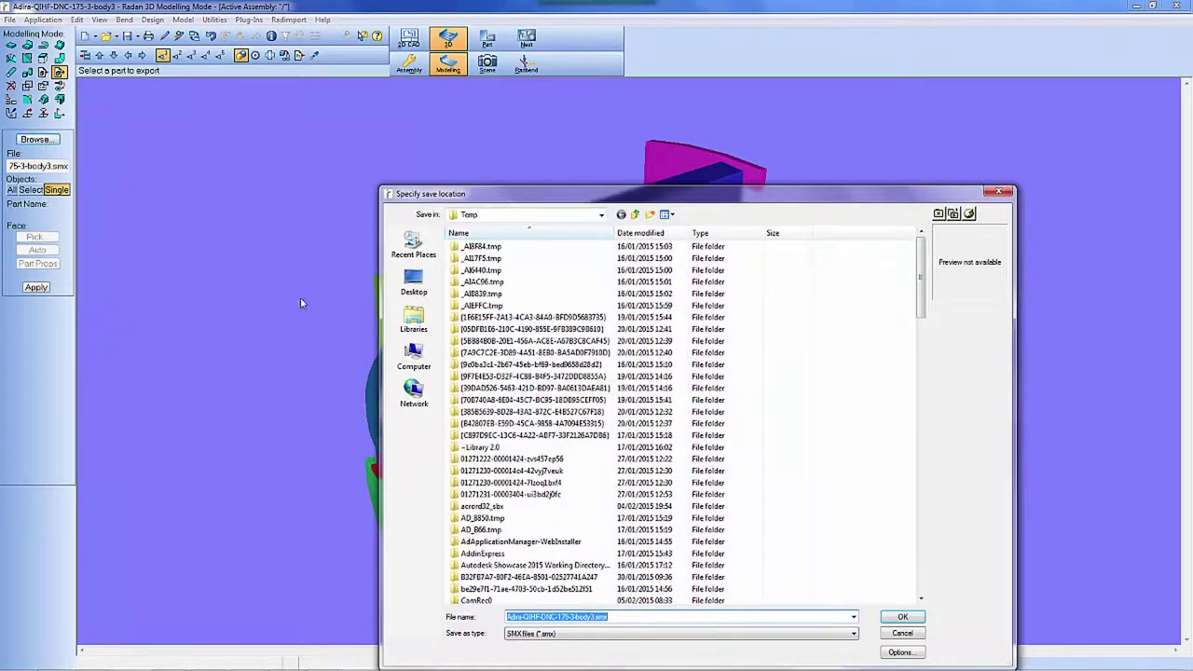
left_click(413, 359)
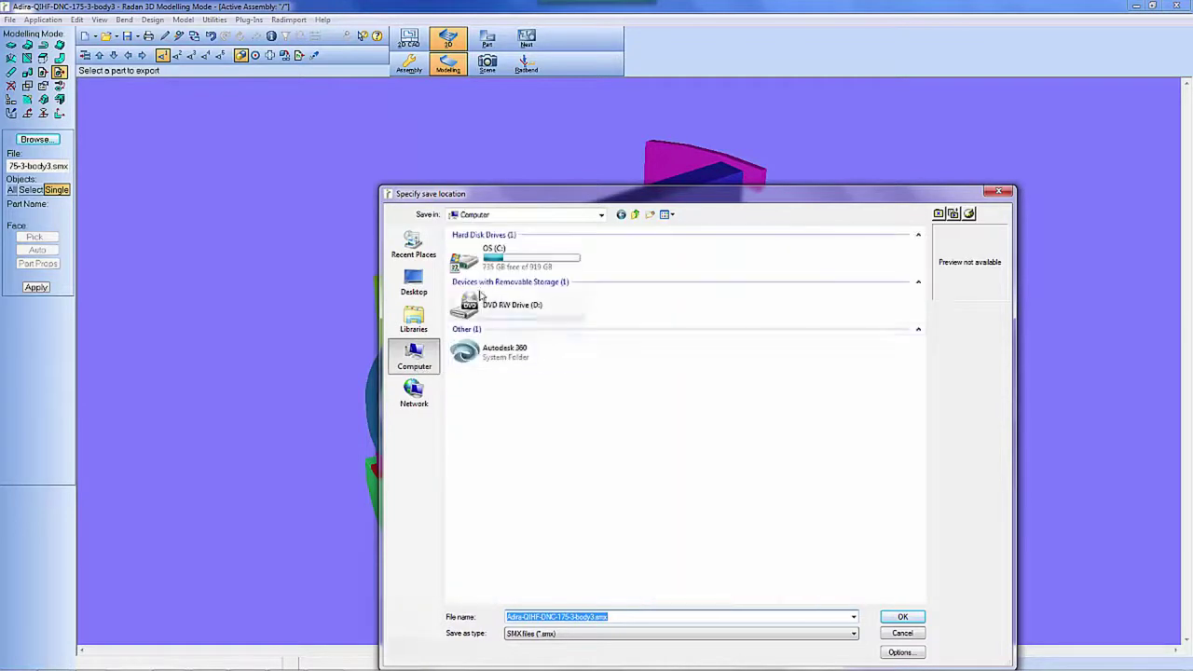
double_click(487, 257)
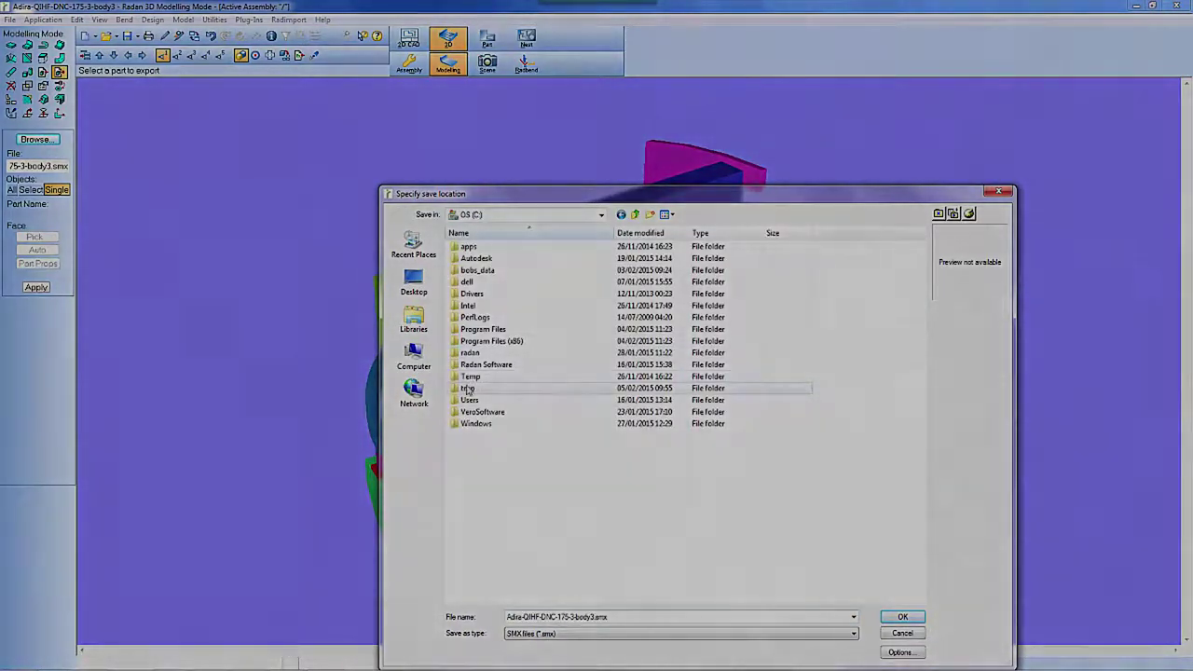
double_click(467, 387)
double_click(490, 289)
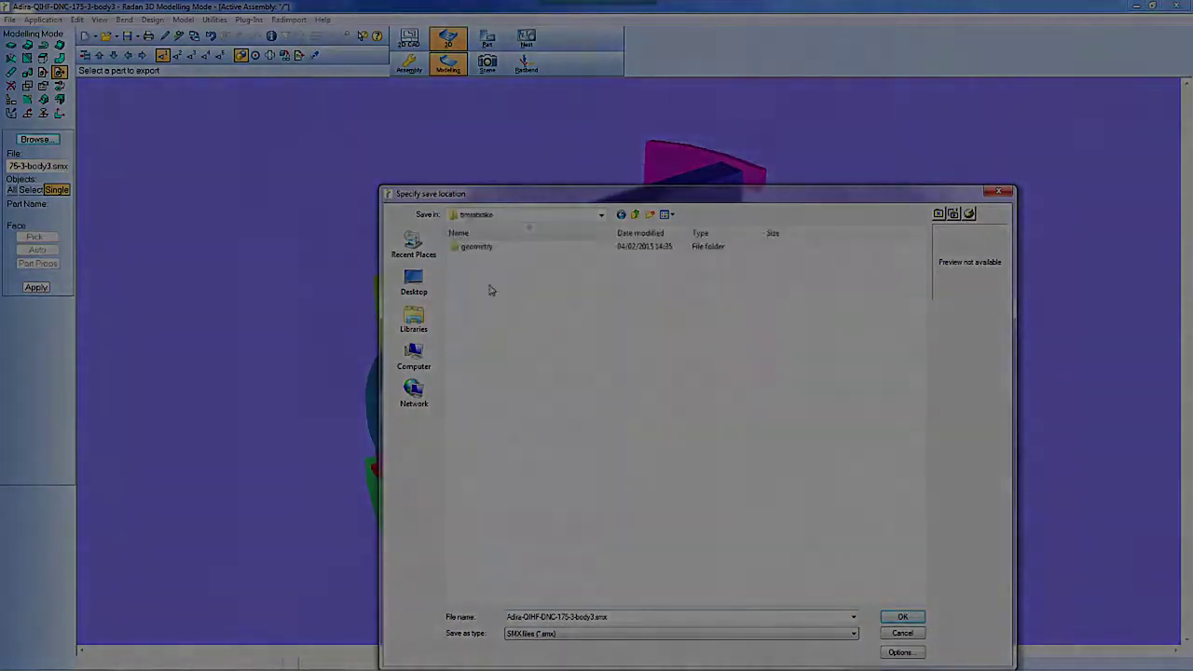
double_click(487, 250)
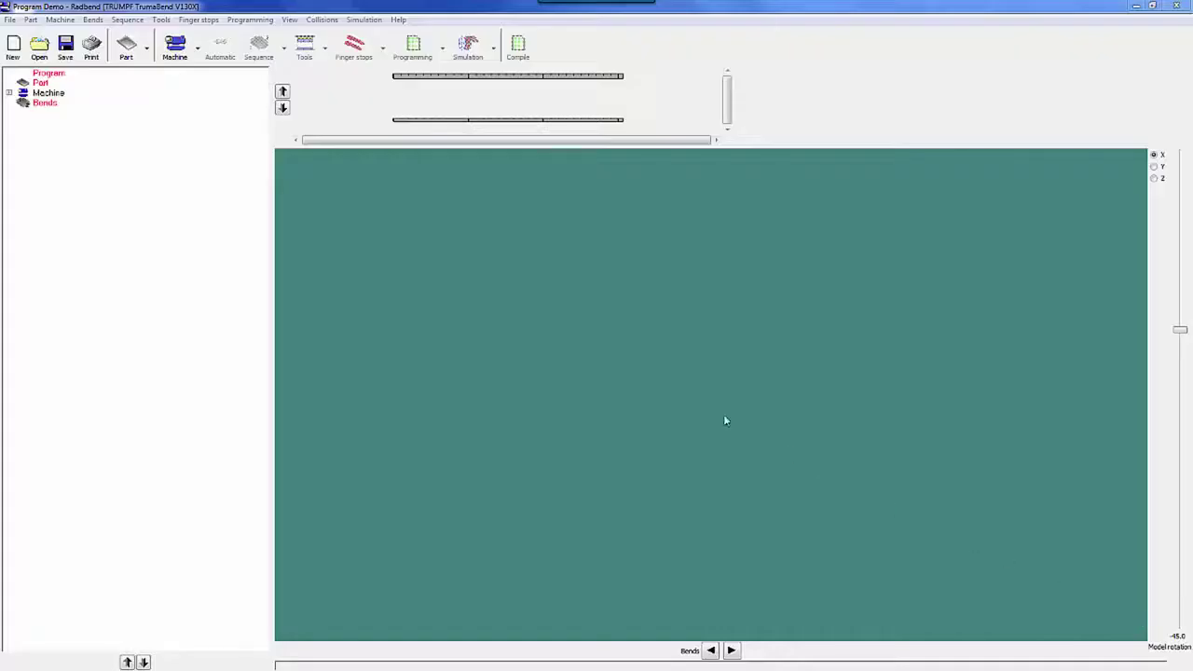
Start the Tool Editor in Radbend and open heel part creation for the 100 mm left-heel part of punch BIU-001.
left_click(161, 20)
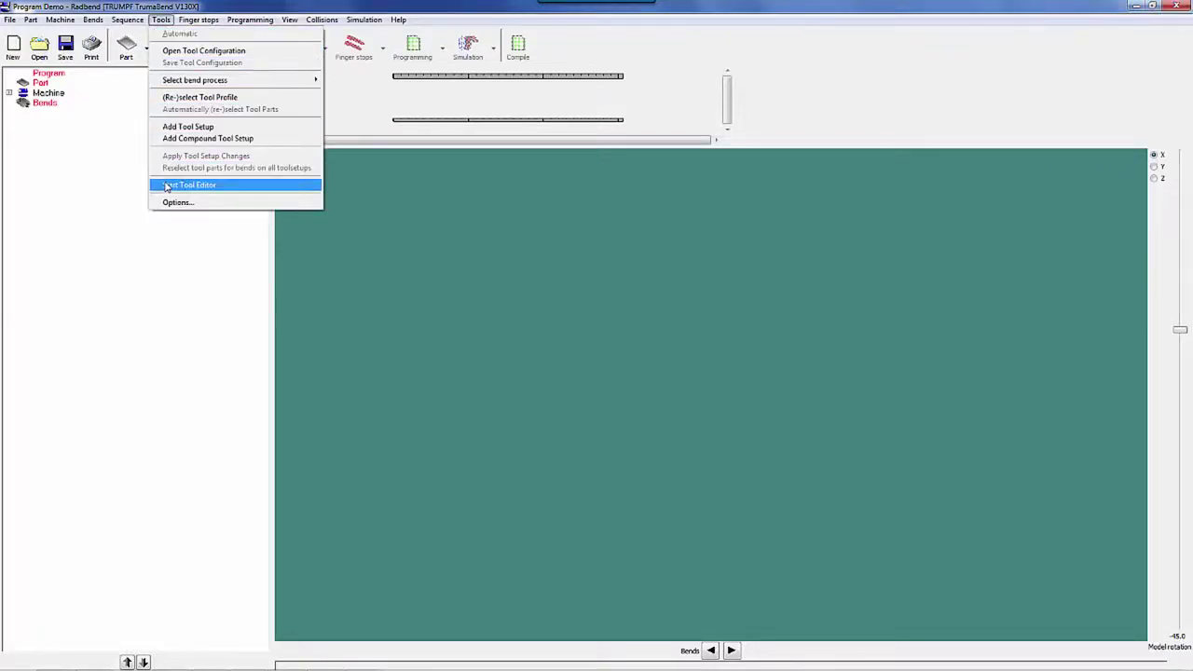
left_click(207, 188)
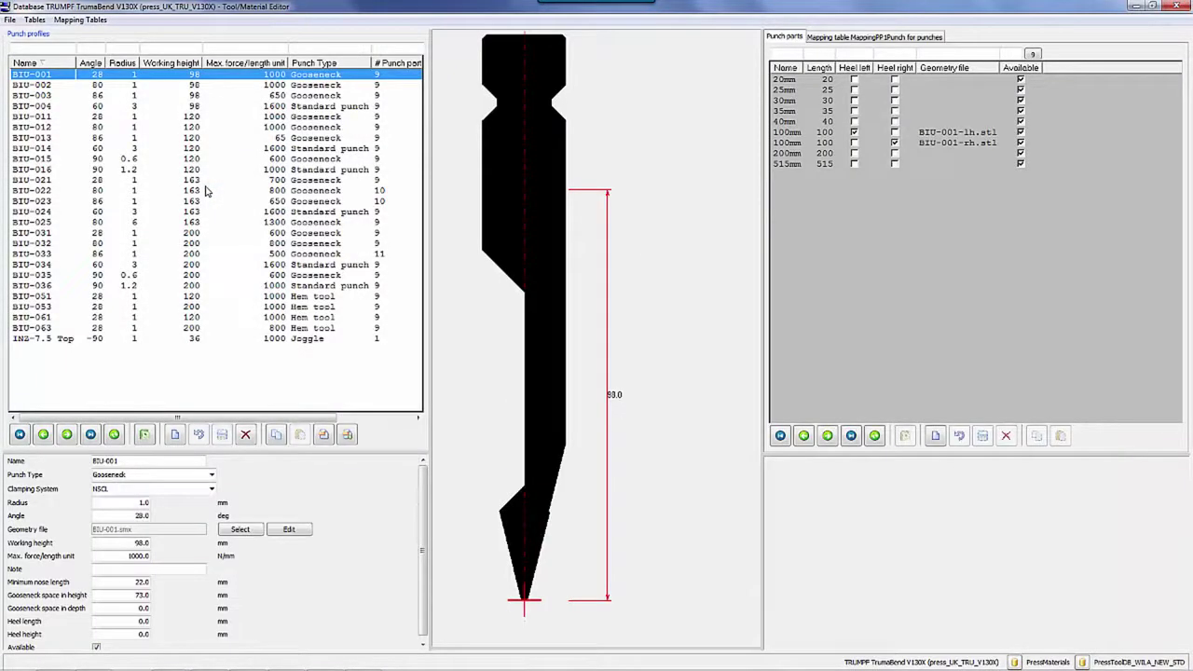
left_click(138, 74)
left_click(825, 133)
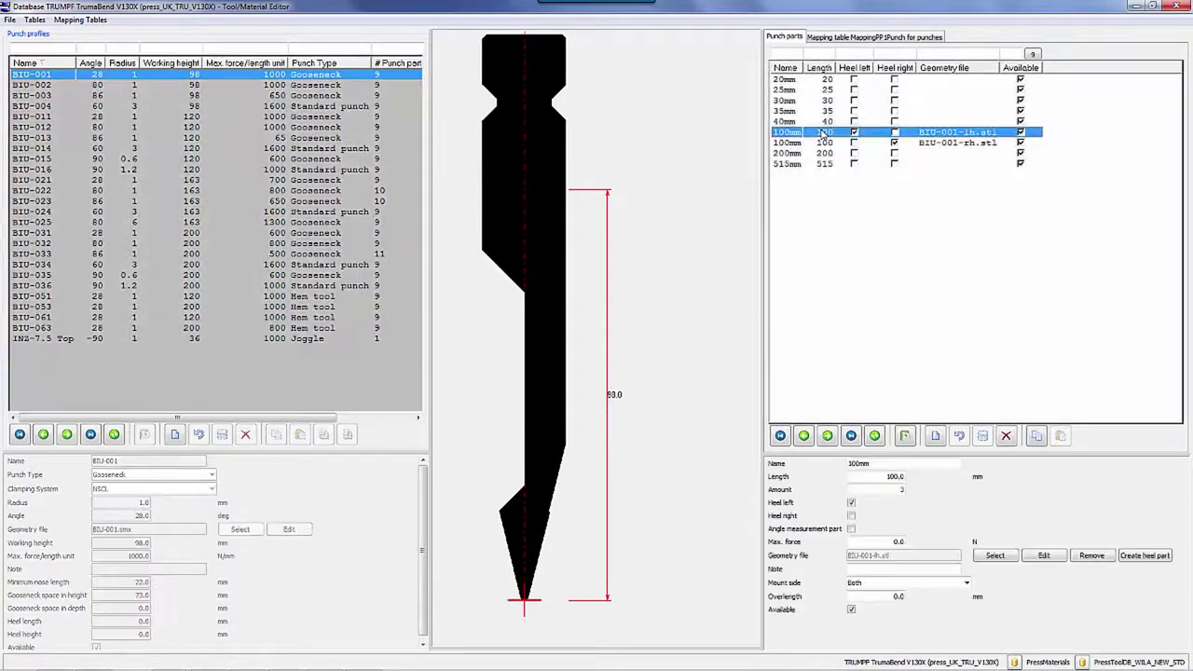
left_click(1145, 556)
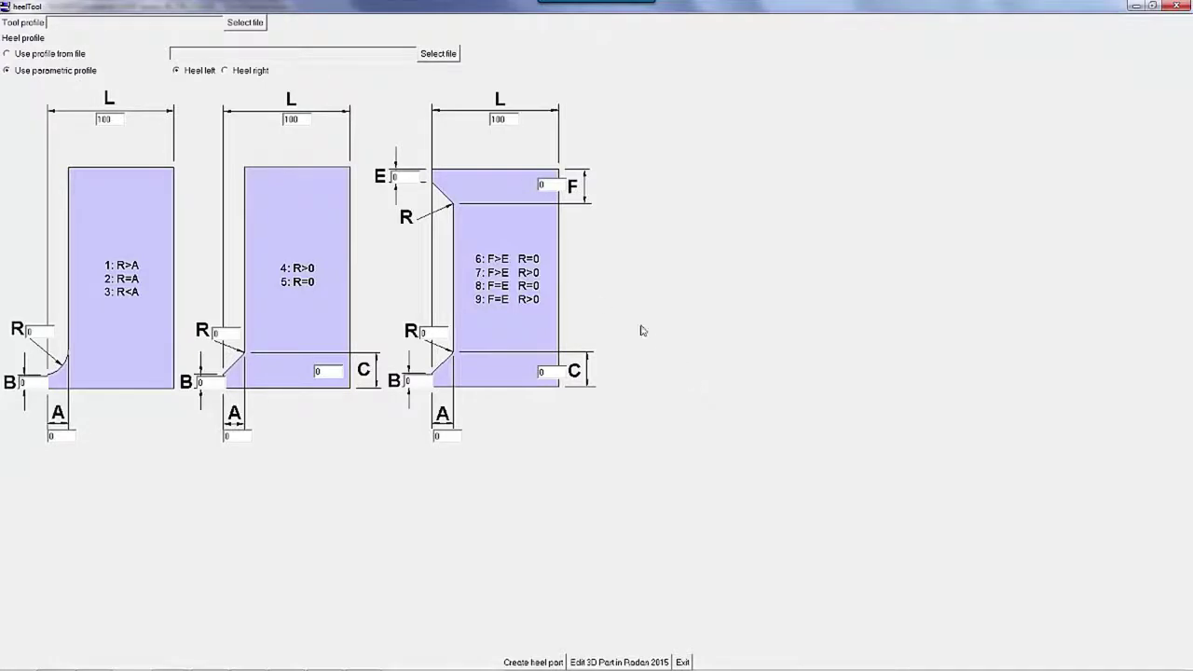
Define the parametric left heel profile with R 25, B 5, A 25 and E 10, and select the F value for editing.
left_click(41, 334)
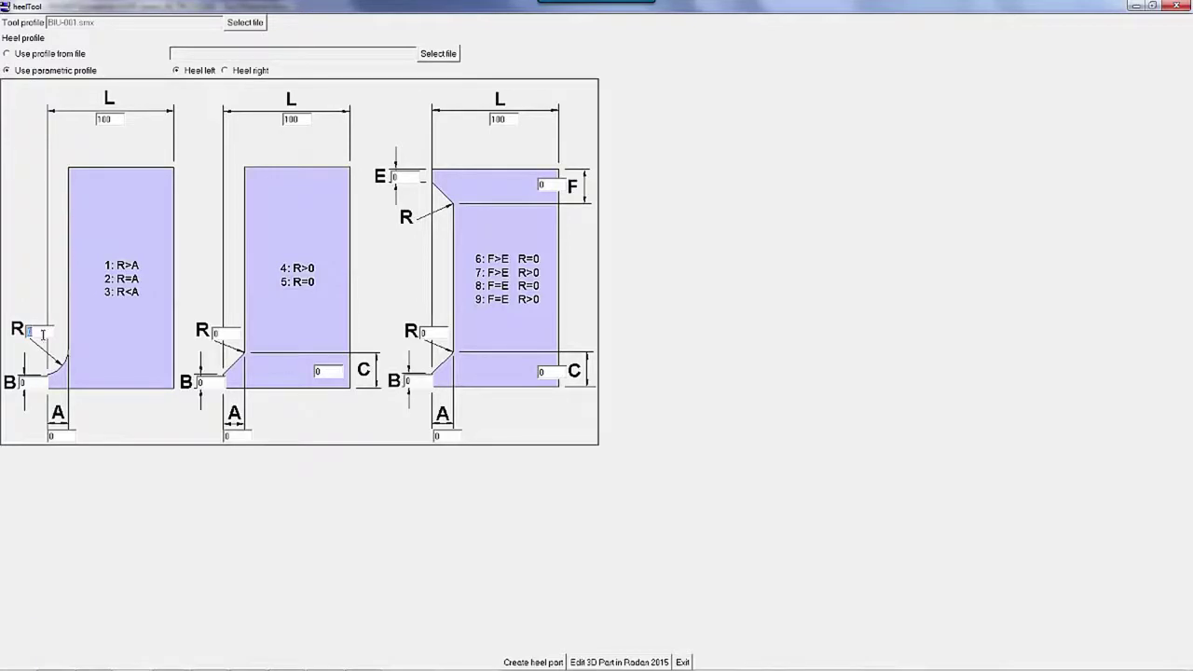
type("25")
left_click(31, 383)
type("525")
left_click(404, 180)
type("10")
double_click(556, 185)
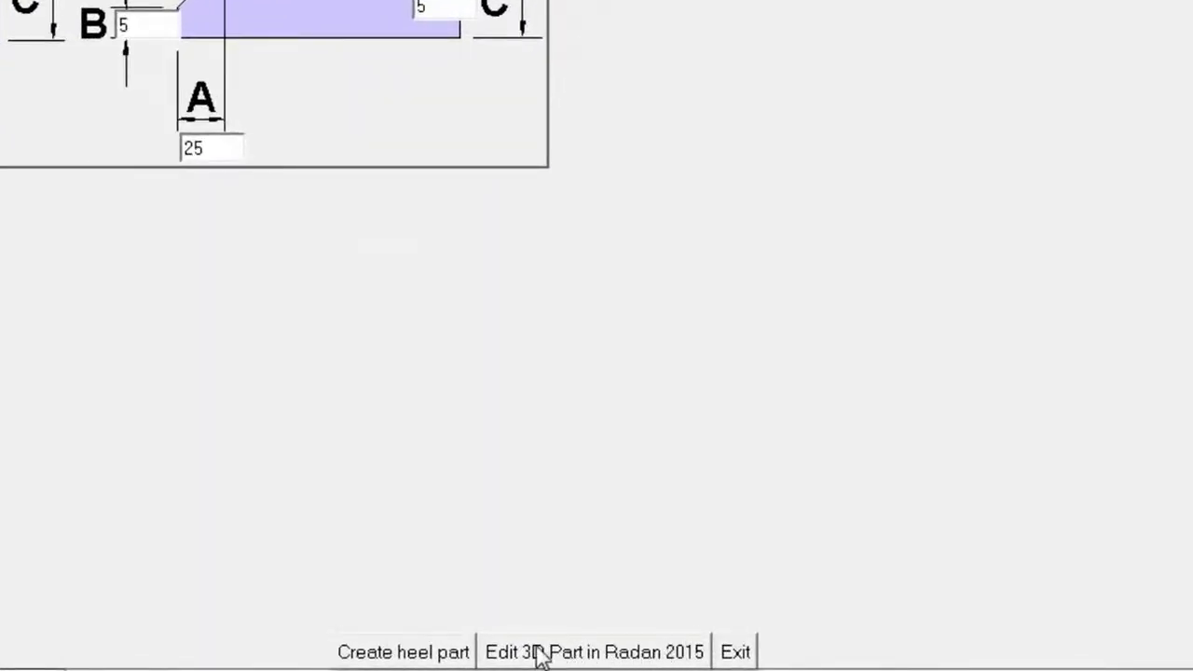
Open the BIU-001 heel part in Radan 2015 as a 3D part and view its cut-out from the side.
left_click(692, 656)
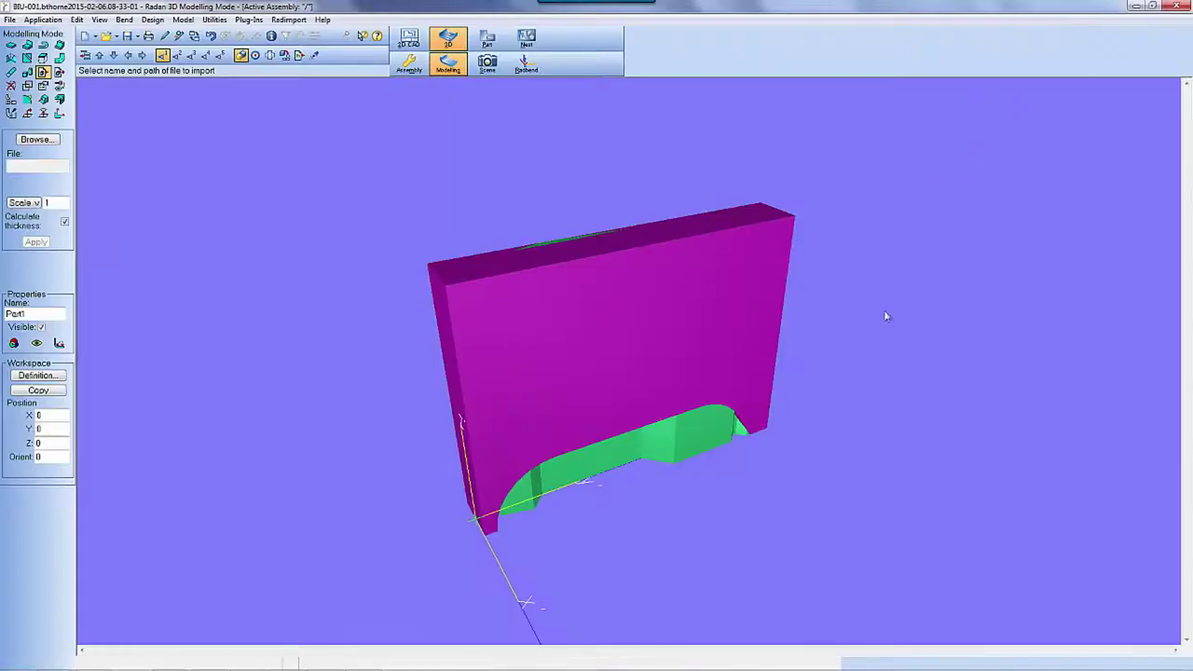
middle_click_drag(783, 532, 616, 533)
middle_click_drag(691, 518, 674, 500)
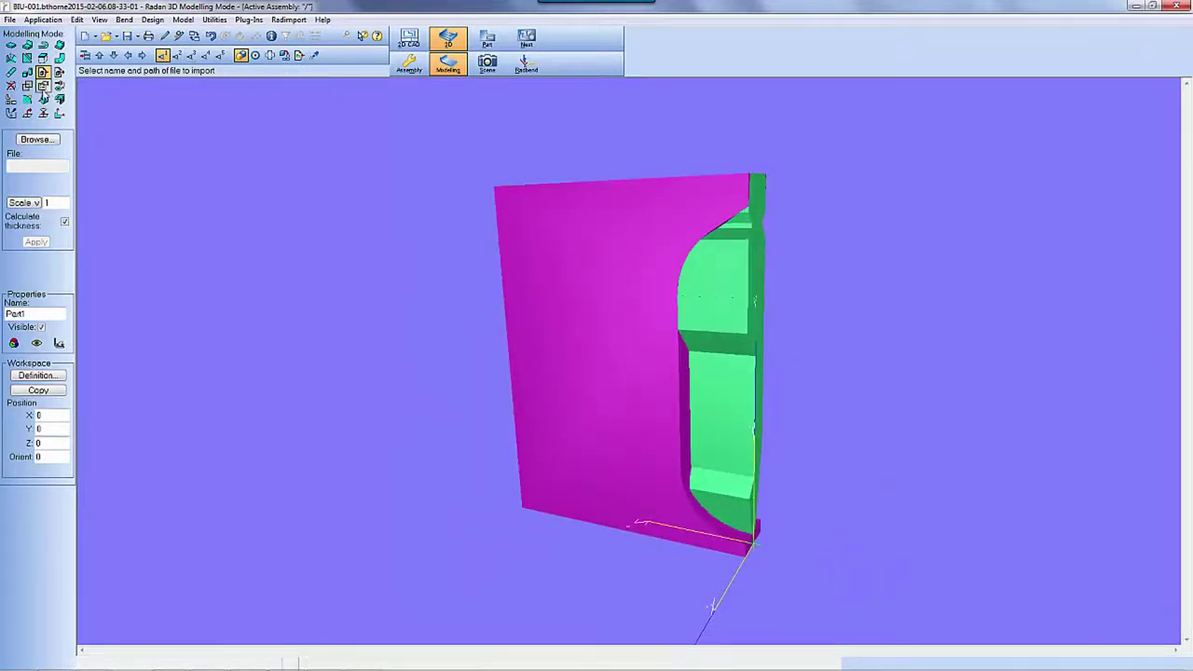
Edit the magenta base sheet feature and open its draft profile.
left_click(43, 85)
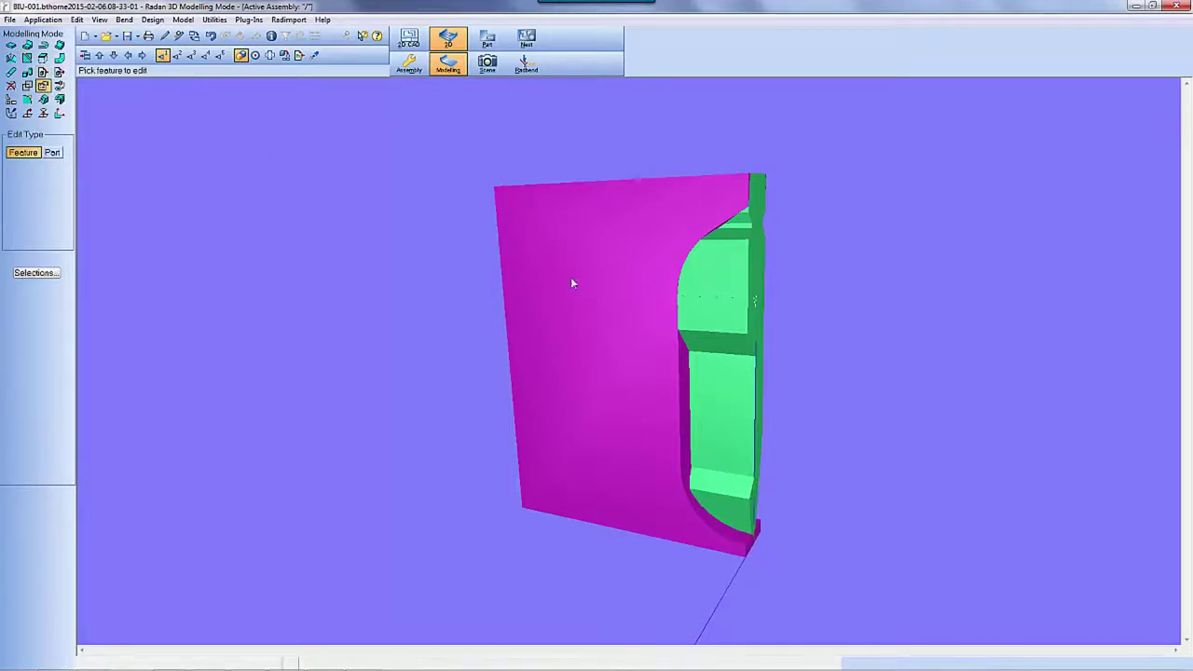
left_click(605, 293)
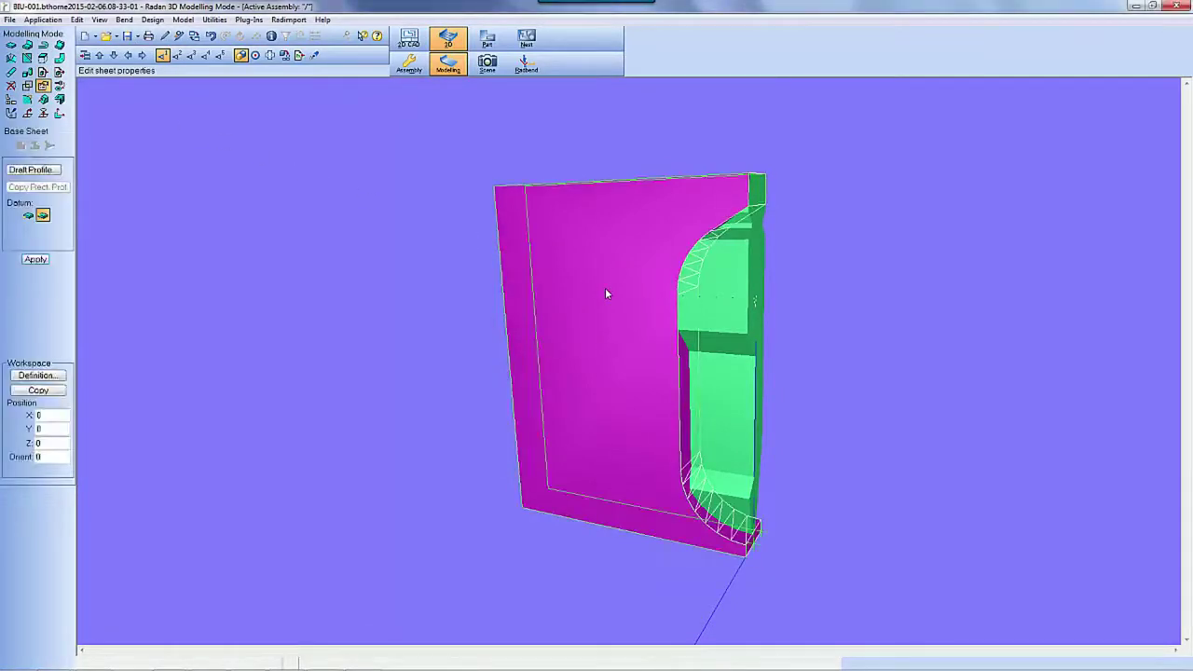
left_click(49, 172)
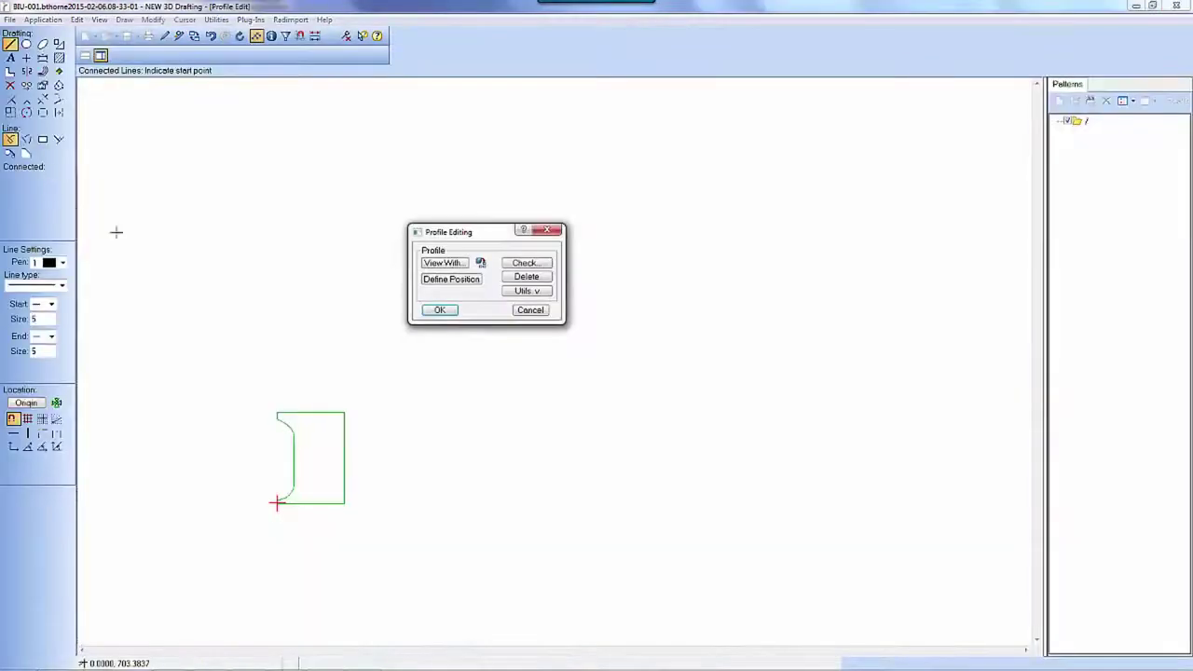
Draw connected lines from the cut-out's upper corner straight down and diagonally to the vertical inner edge.
left_click_drag(212, 362, 470, 546)
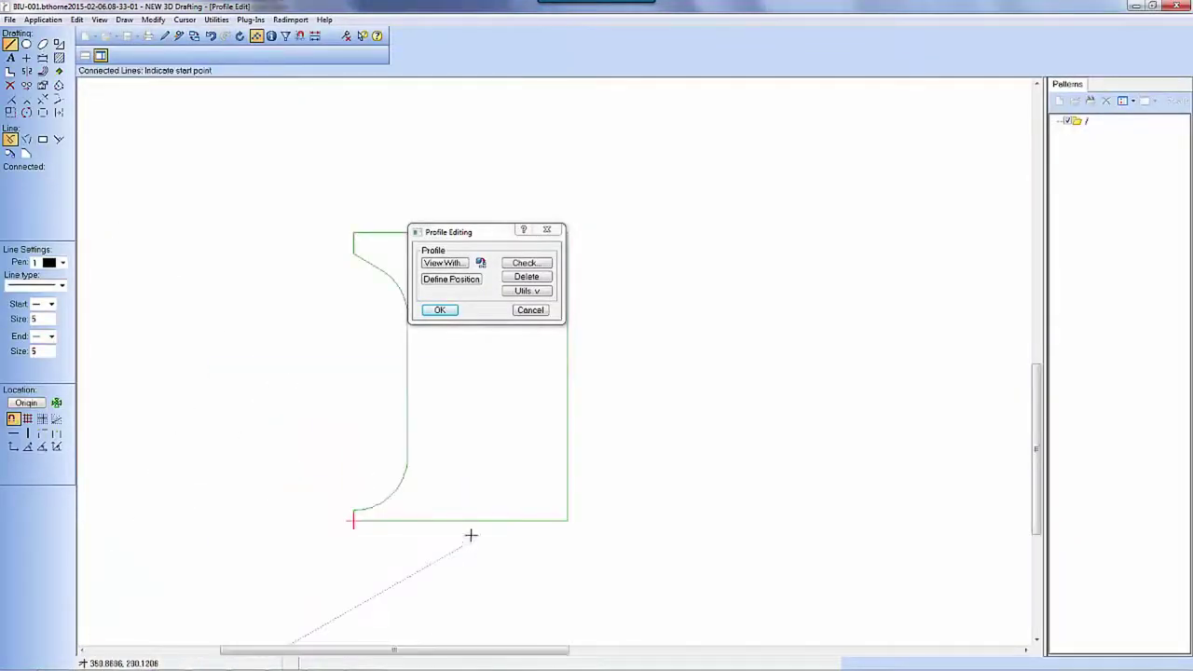
left_click_drag(483, 233, 783, 178)
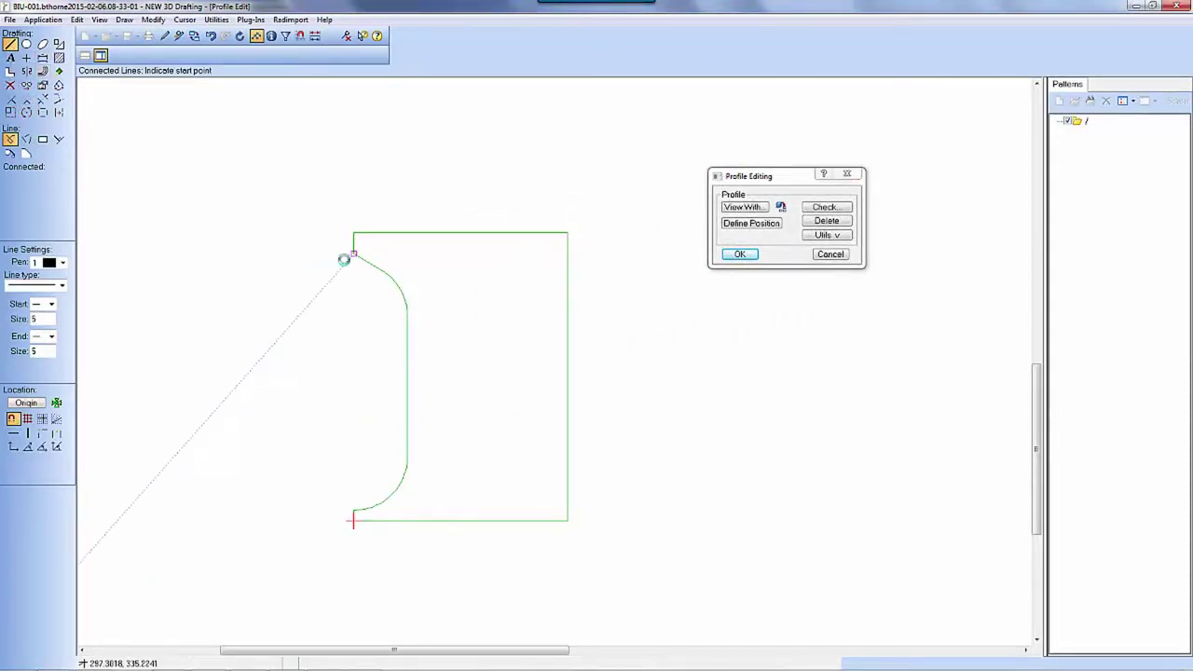
left_click(344, 257)
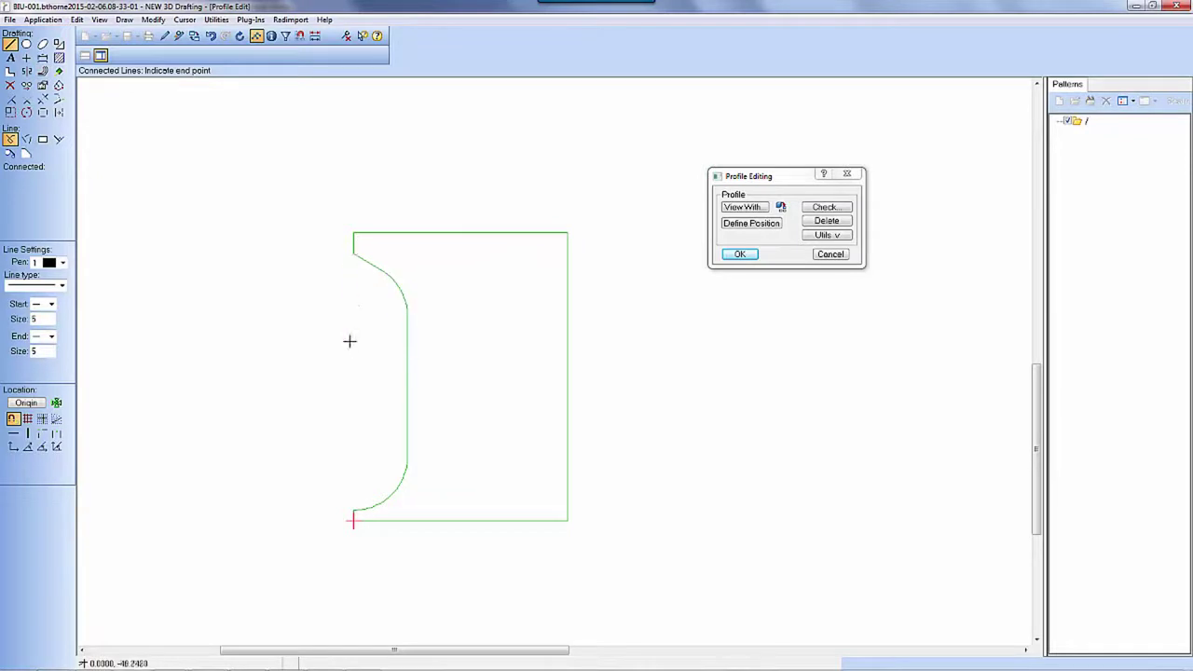
left_click(407, 355)
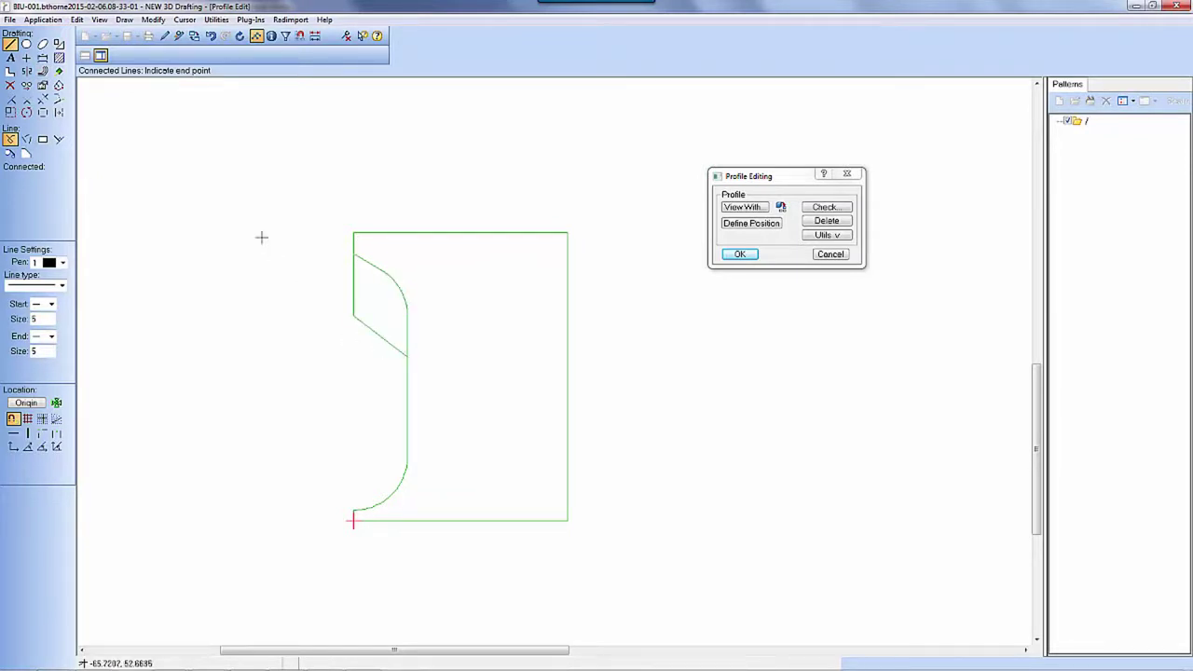
Delete the short vertical line, the angled line and the upper arc of the old cut-out outline.
left_click(10, 84)
left_click(348, 245)
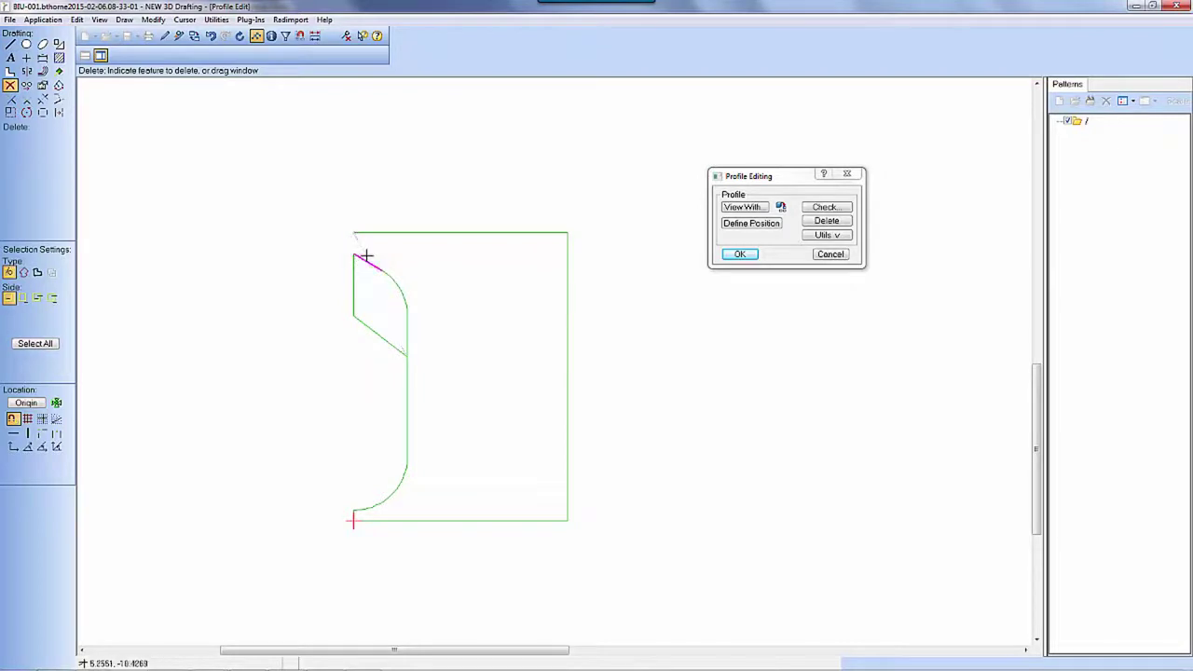
left_click(394, 274)
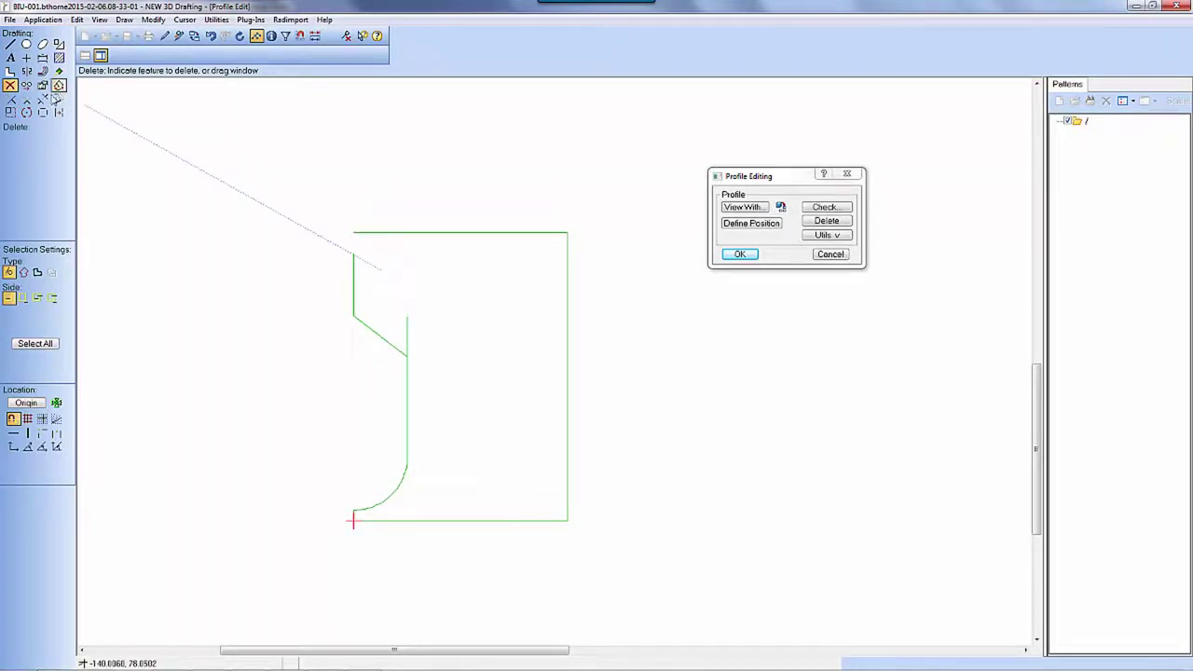
Merge the diagonal with the inner edge and the new vertical with the top line, and apply the closed profile to the base sheet.
left_click(26, 99)
left_click(391, 356)
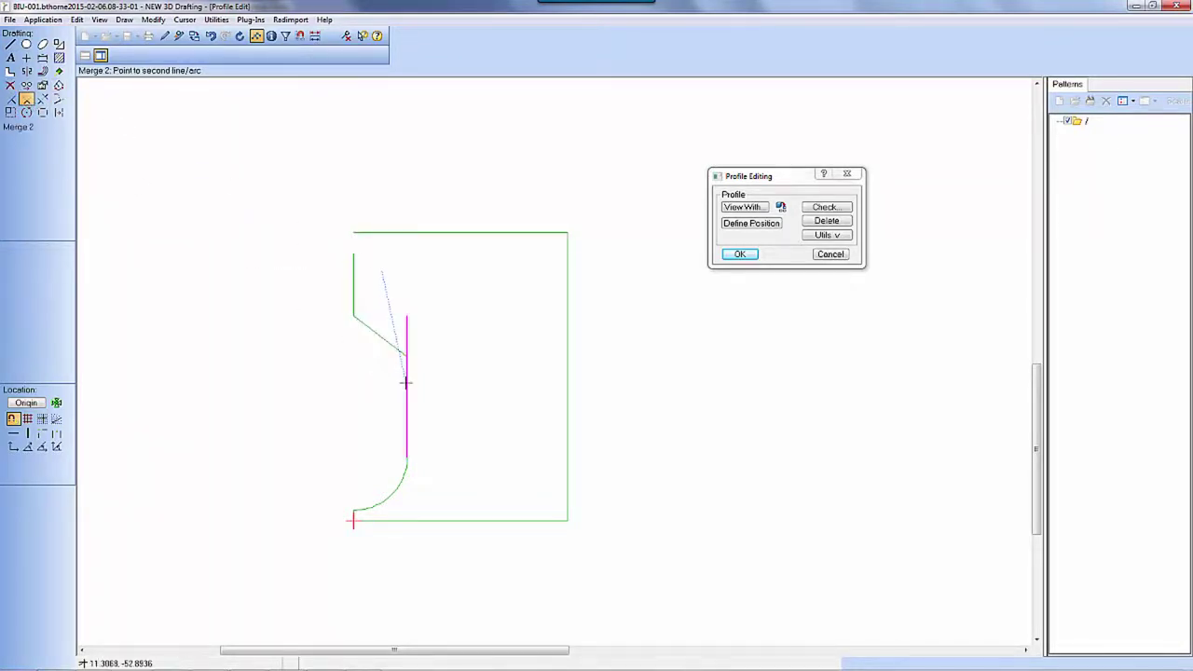
left_click(405, 320)
left_click(354, 285)
left_click(386, 249)
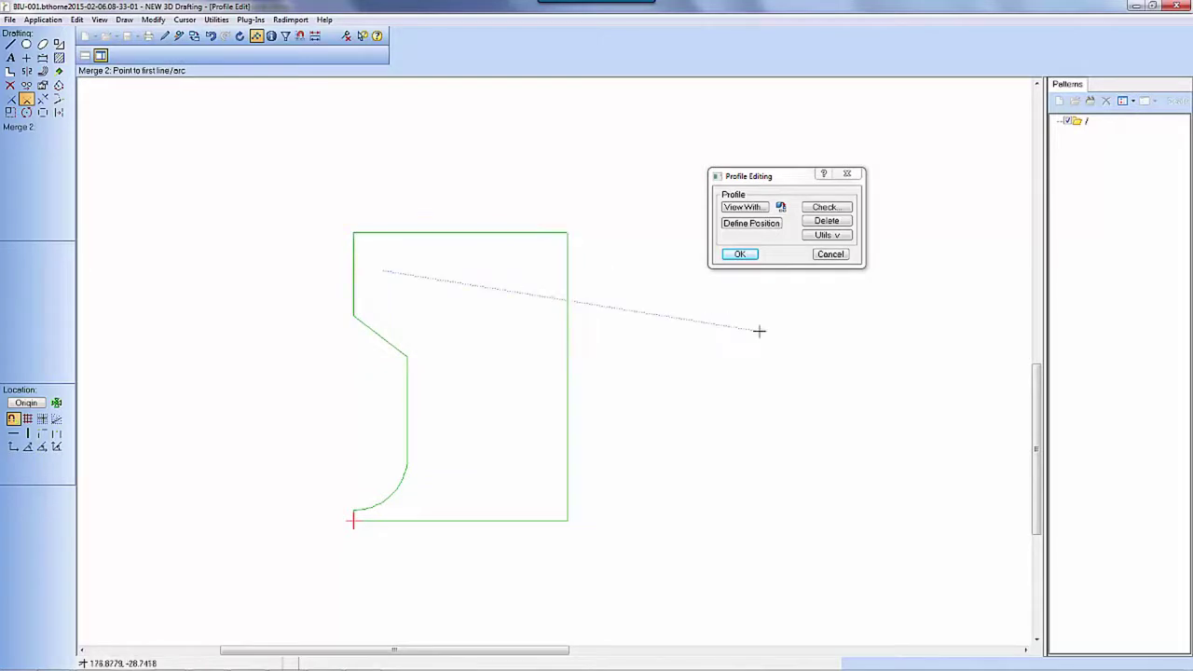
left_click(742, 256)
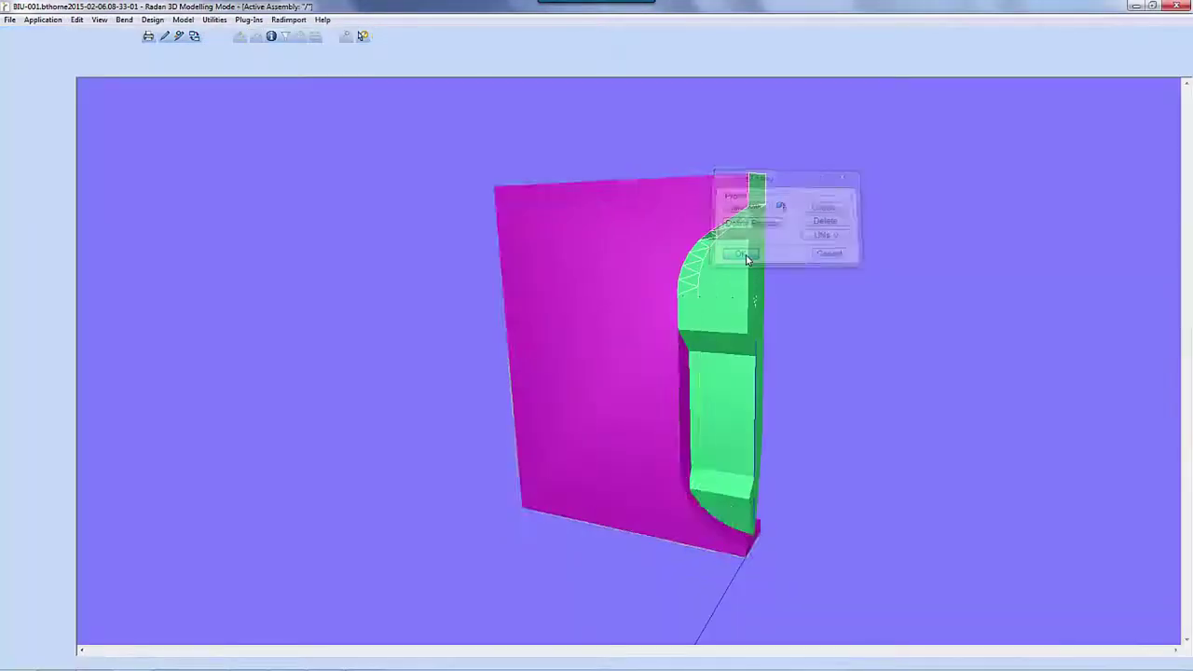
left_click(38, 260)
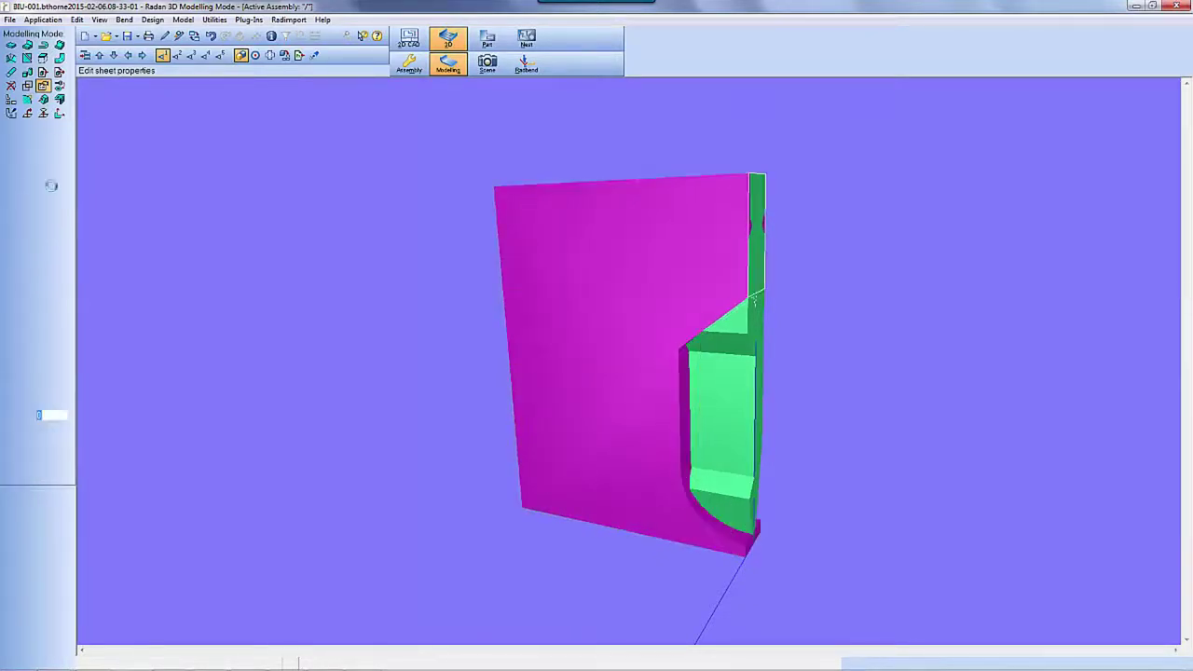
Combine the magenta sheet and the green punch with a Boolean intersection to form the edited heel, and view it at an angle.
left_click(27, 85)
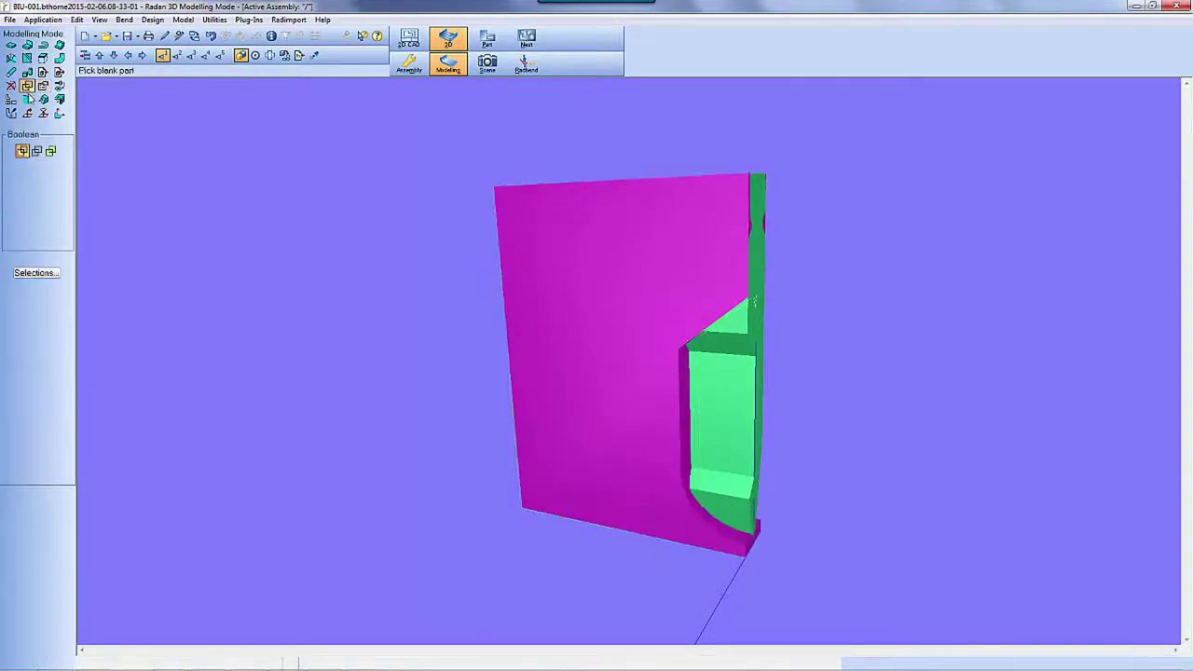
left_click(36, 151)
left_click(525, 360)
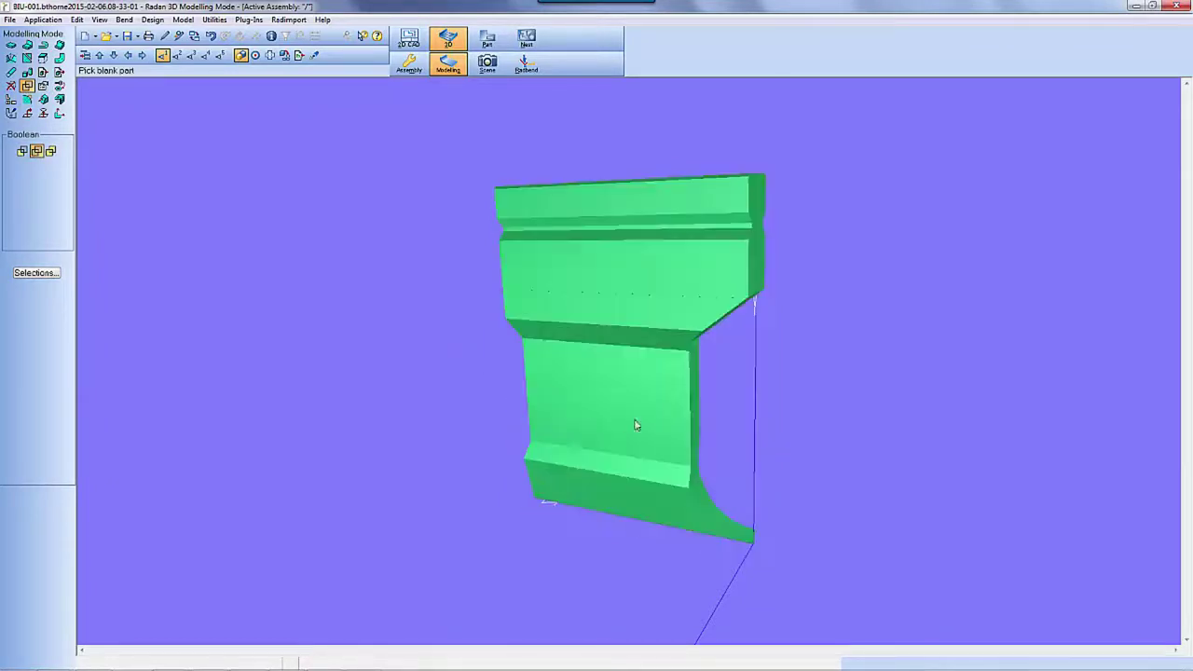
middle_click_drag(635, 425, 597, 466)
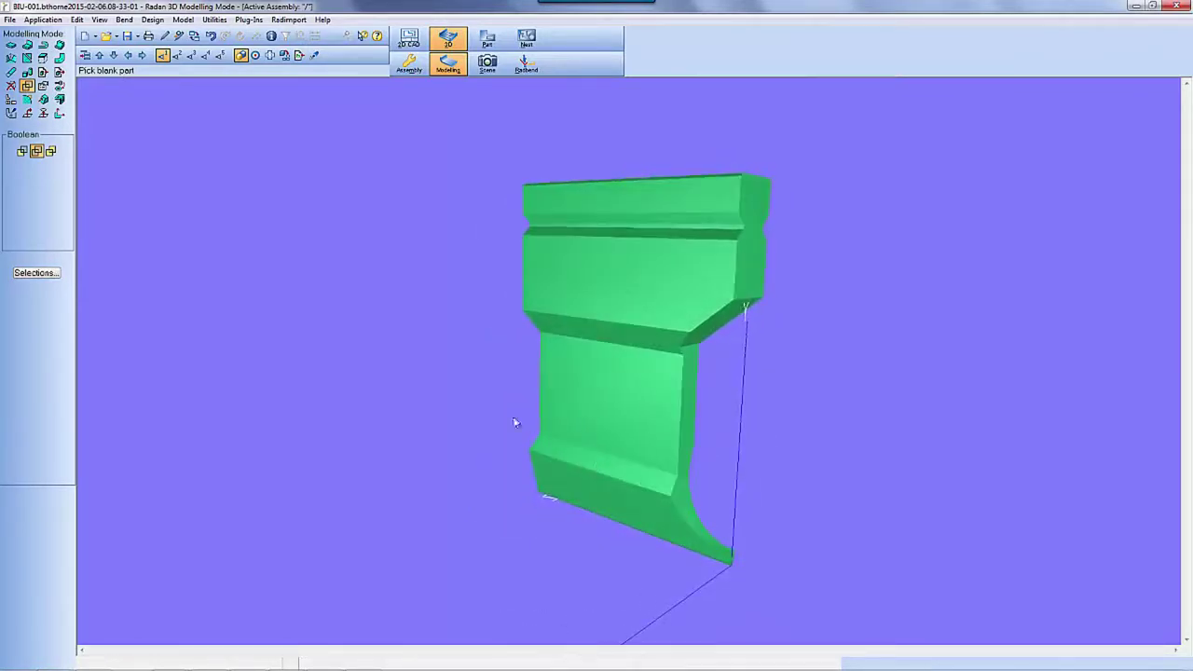
Start exporting all objects of the edited BIU-001 heel part and browse for the export file.
left_click(60, 74)
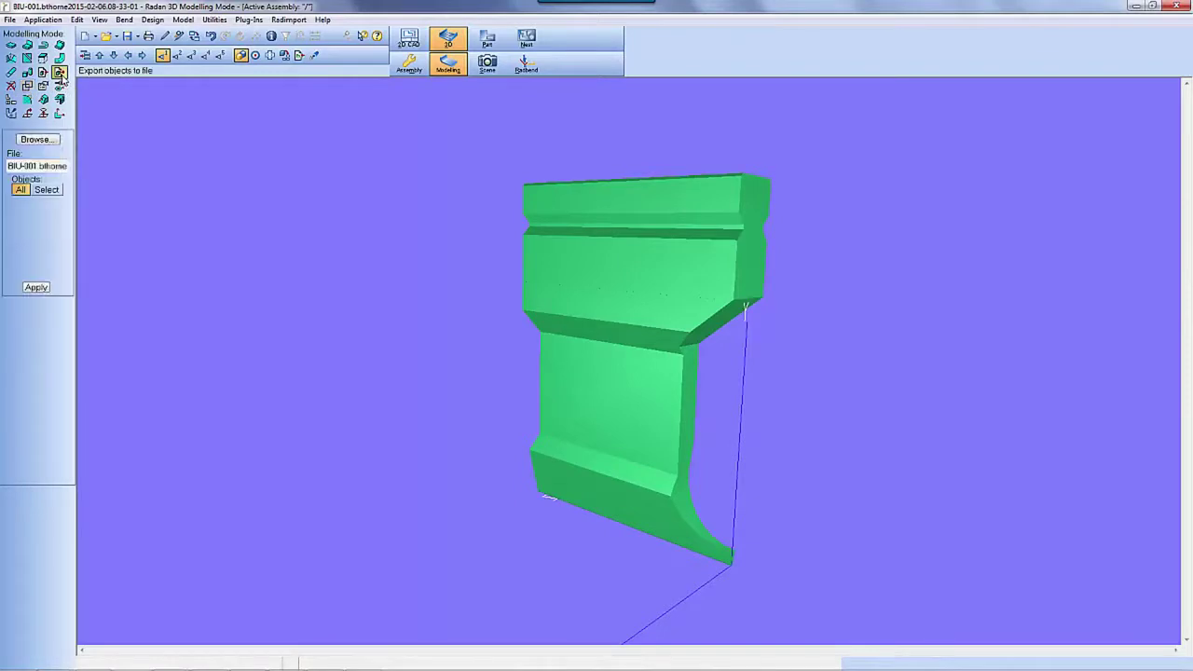
left_click(42, 140)
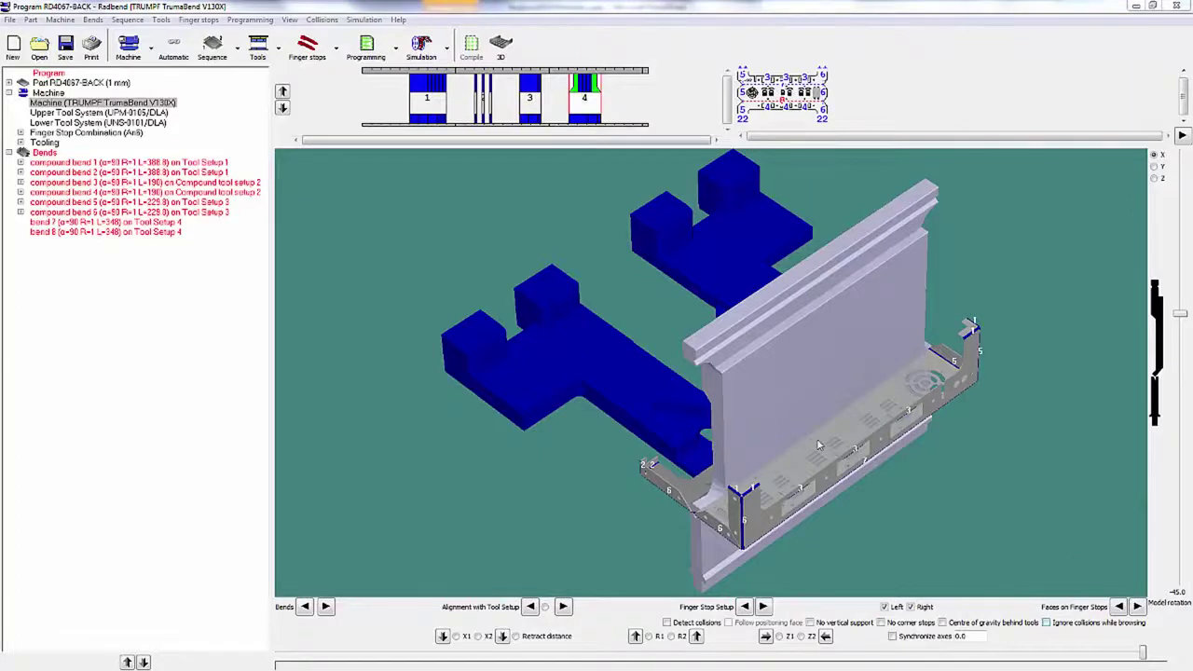
In Radbend, review the TRUMPF TrumaBend V130X machine properties, including the controller and the fingerstop X, R and Z axes.
left_click(65, 273)
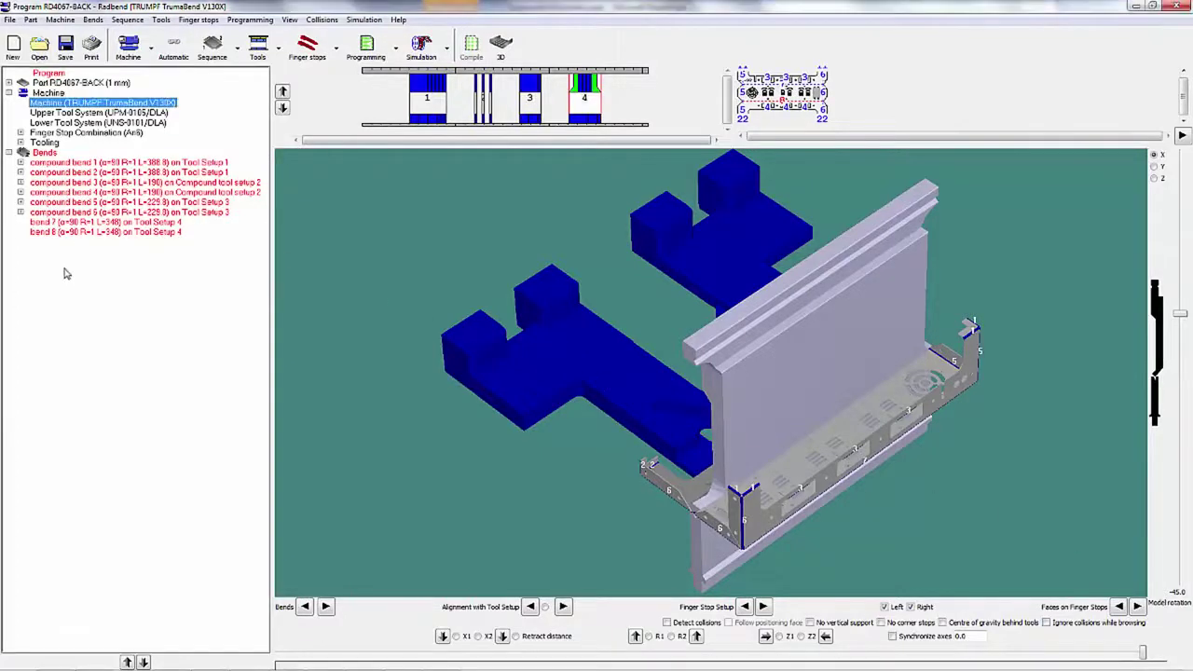
right_click(82, 102)
left_click(102, 109)
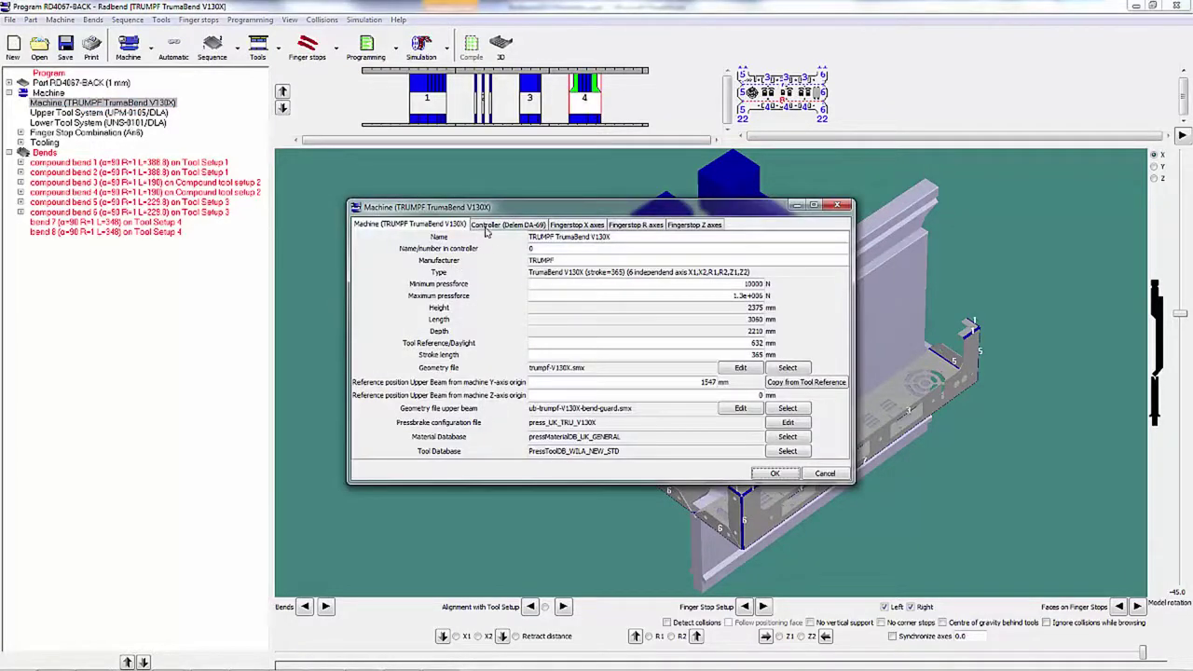
left_click(535, 227)
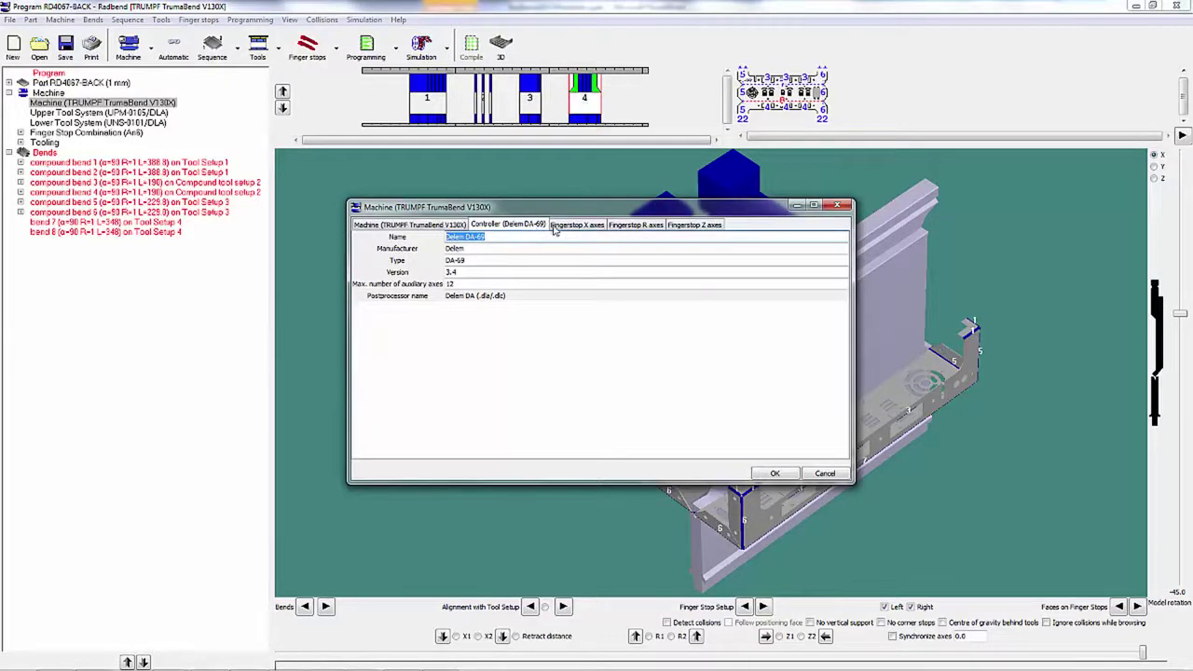
left_click(604, 227)
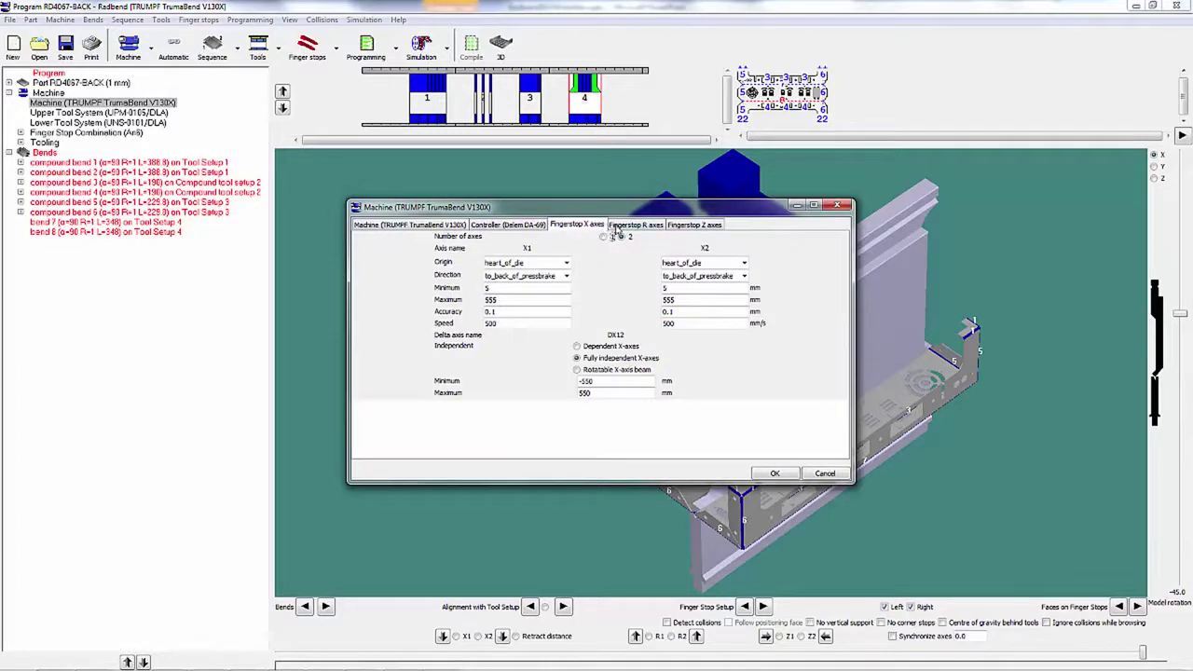
left_click(661, 227)
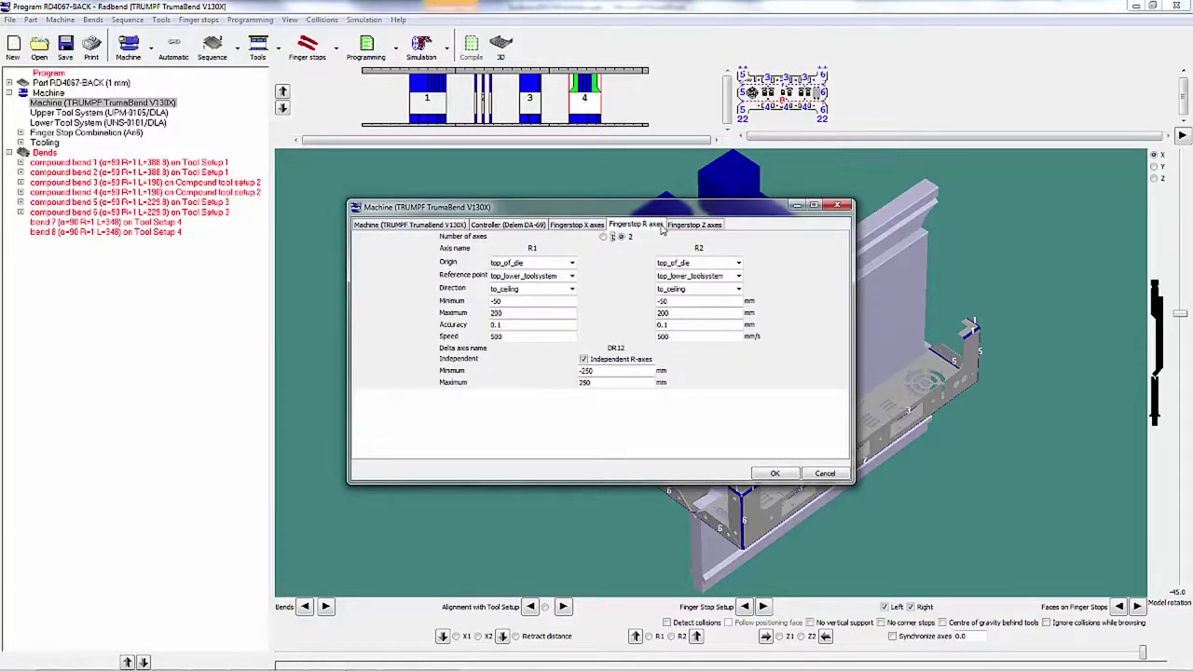
left_click(718, 229)
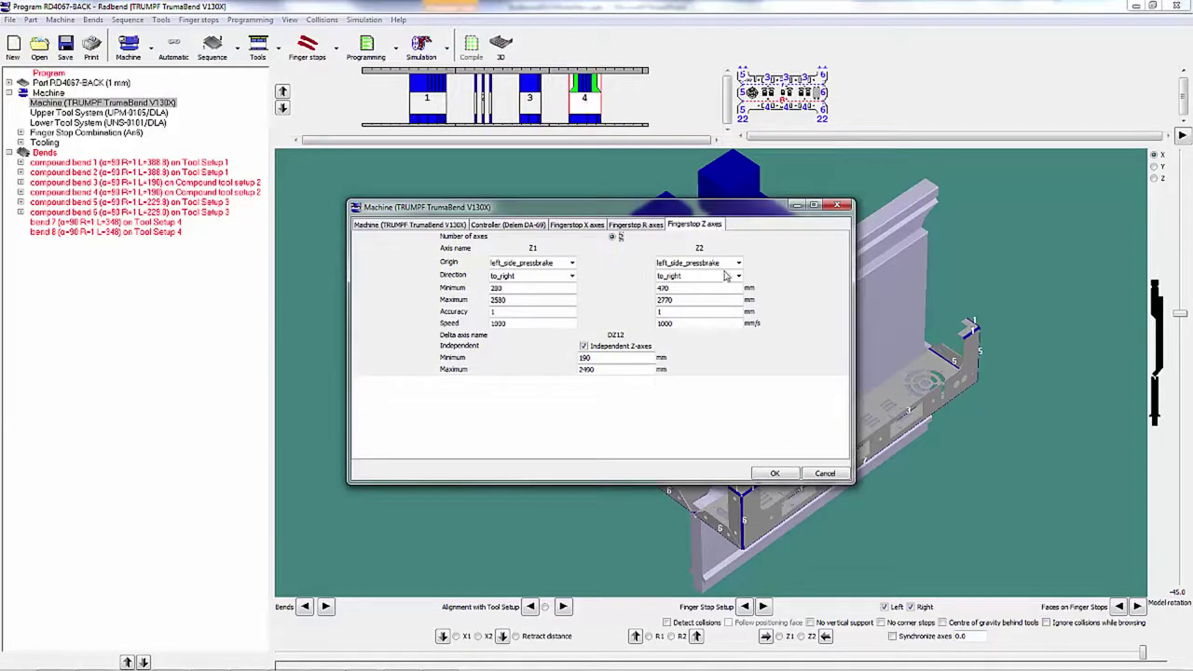
left_click(774, 474)
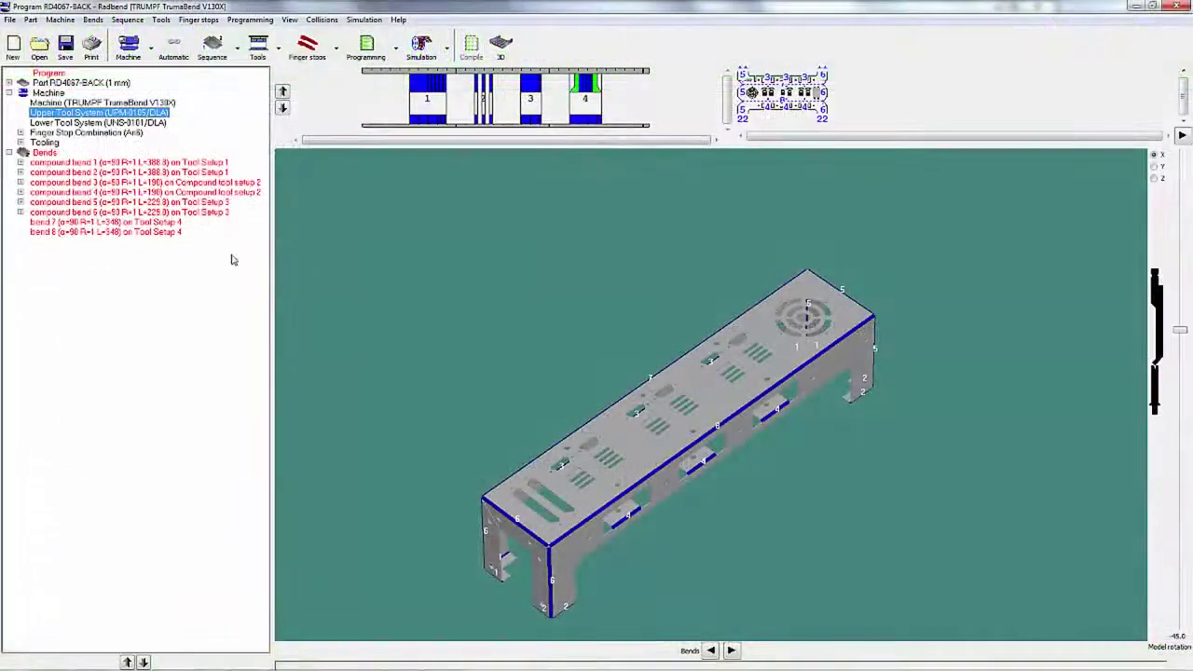
Inspect the export and import options available for the upper tool system and the finger stop combination.
right_click(142, 113)
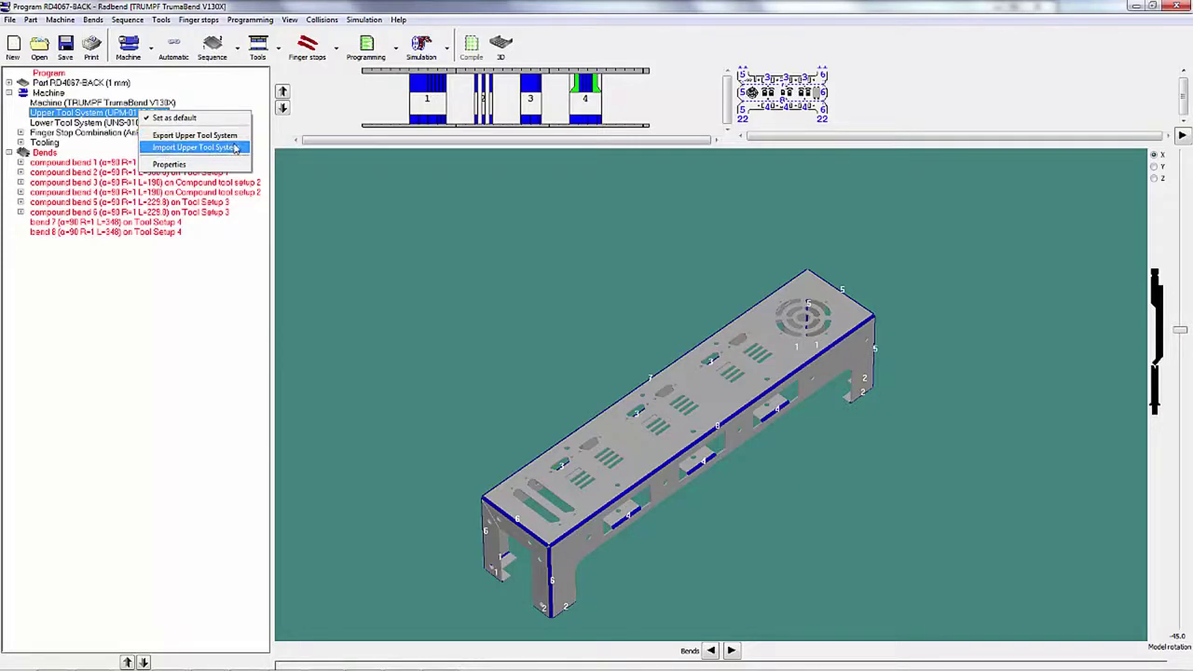
left_click(229, 101)
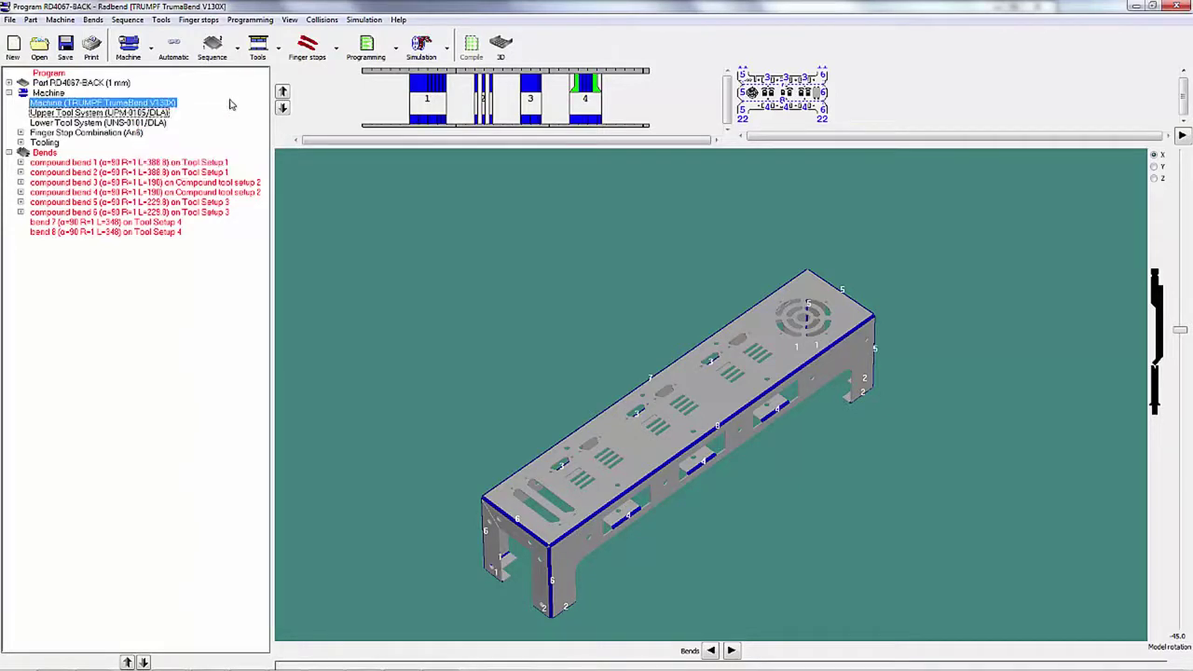
left_click(114, 134)
right_click(114, 136)
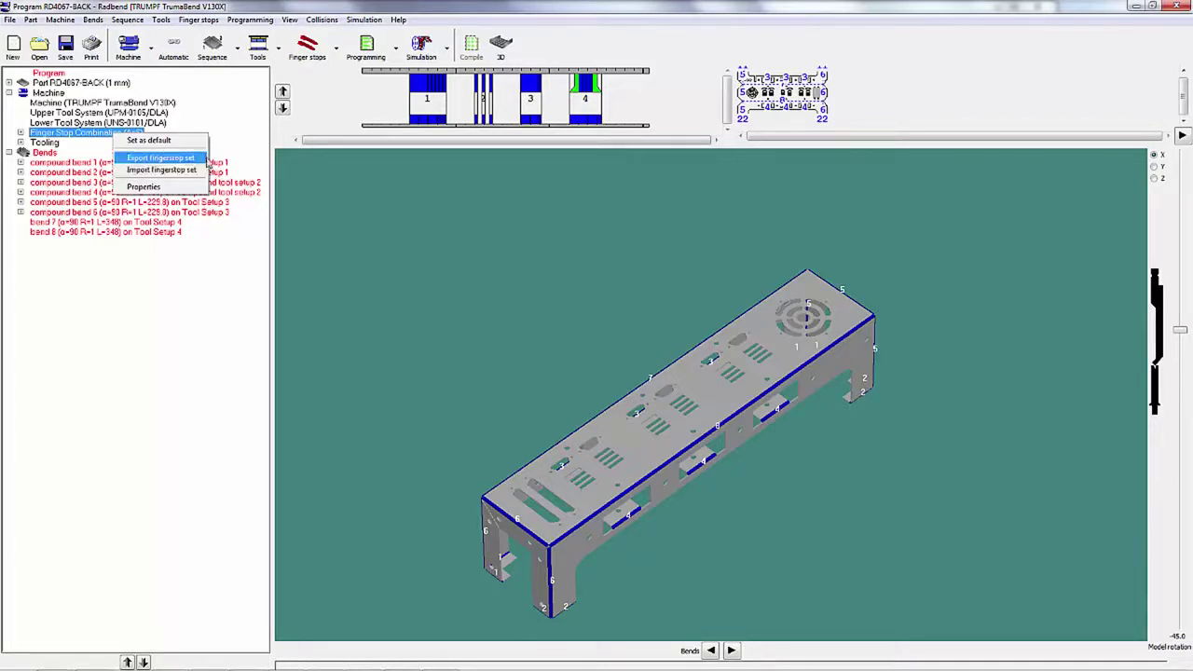
left_click(222, 134)
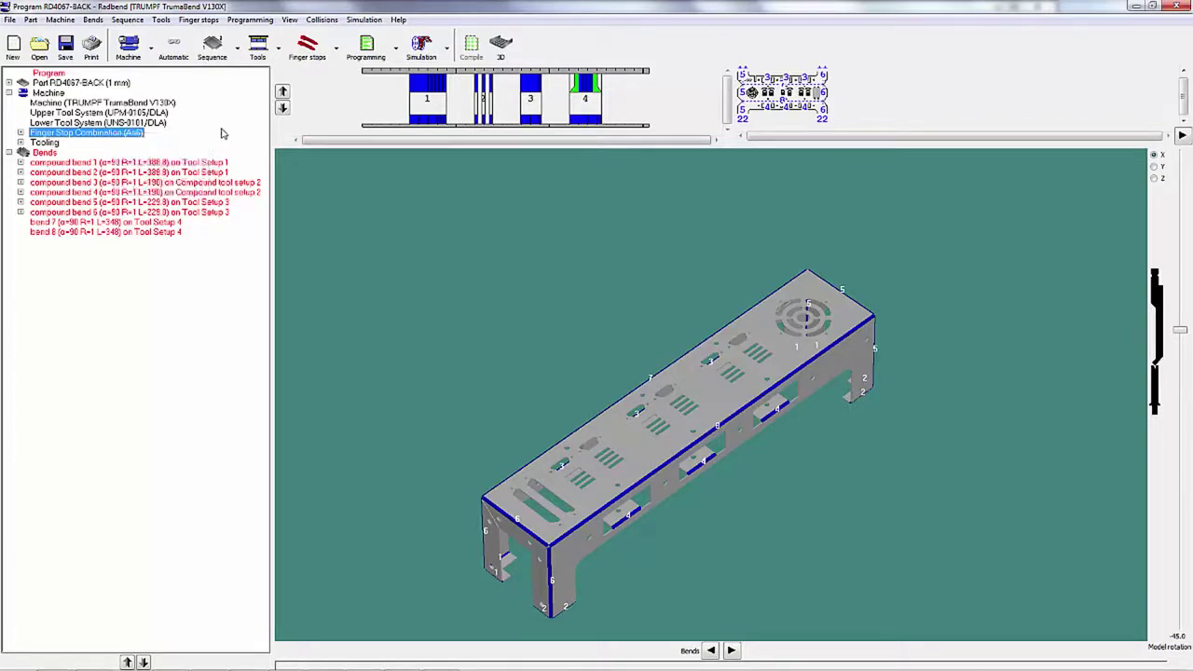
Inspect the administration options for restoring press-file changes from backup and showing them in the log file.
left_click(11, 20)
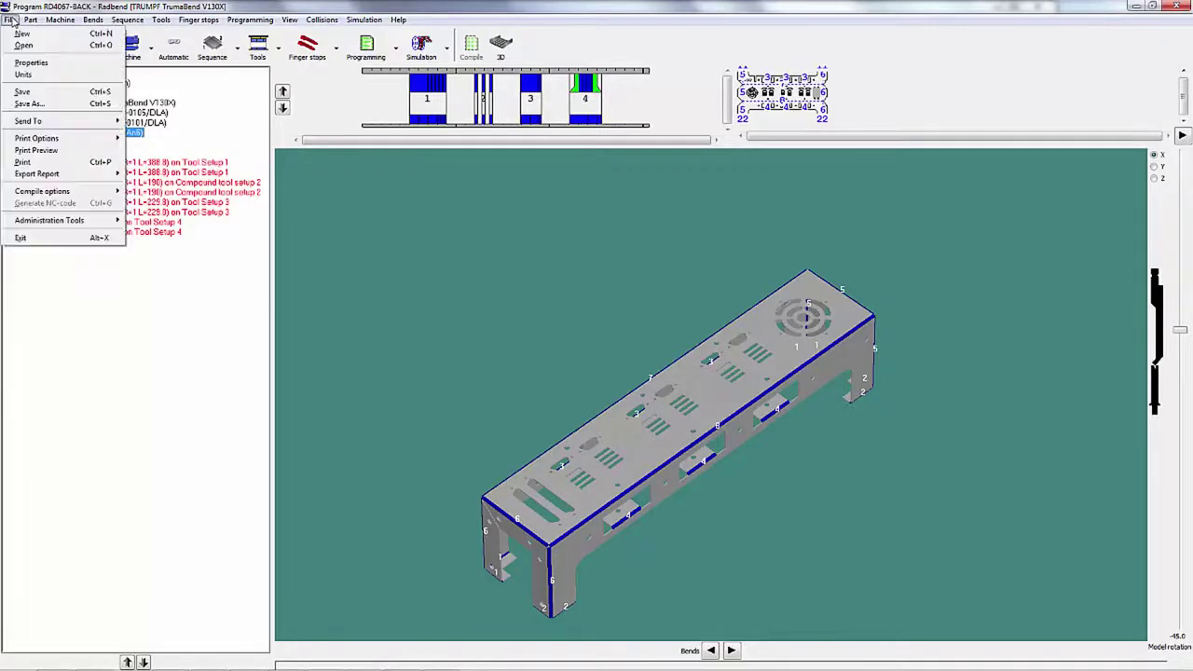
mouse_move(56, 223)
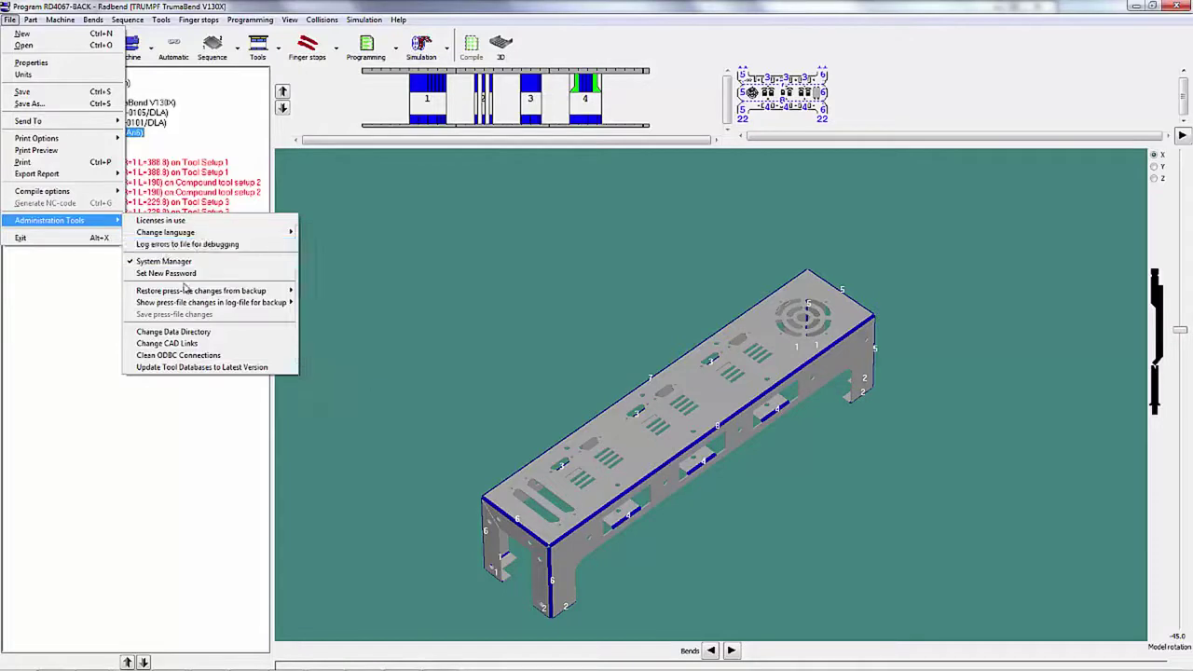
mouse_move(186, 291)
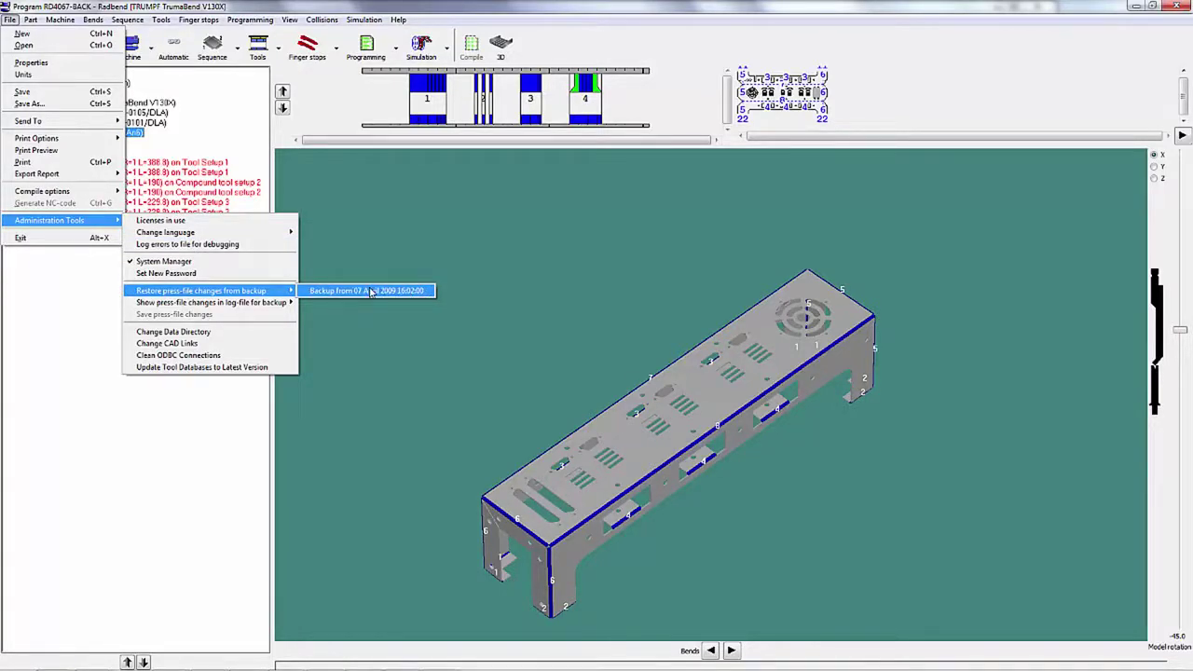
mouse_move(269, 304)
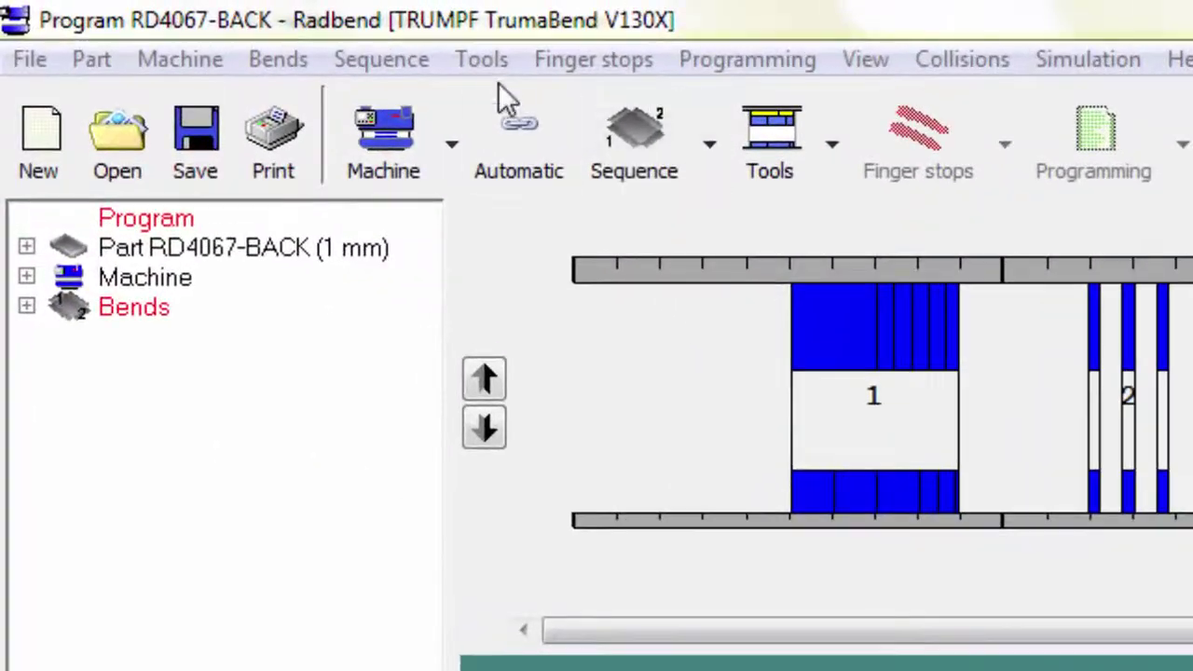
Save the current tool configuration of the RD4067-BACK program as "Save ToolSetup" in the tool folder.
left_click(484, 63)
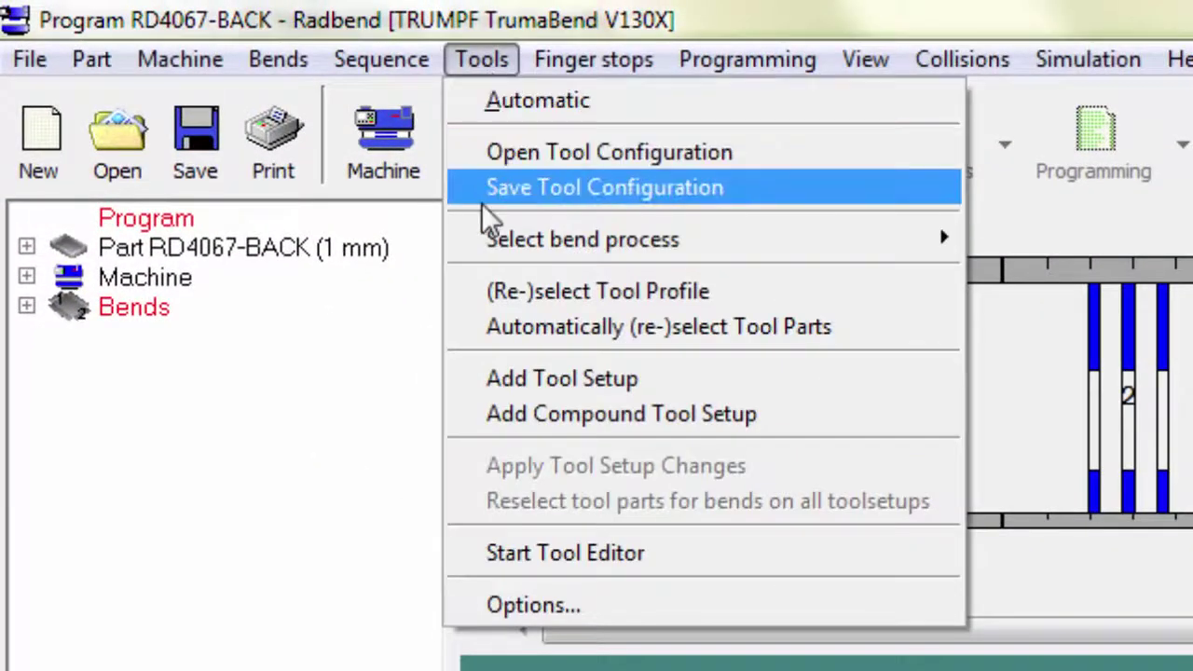
left_click(550, 150)
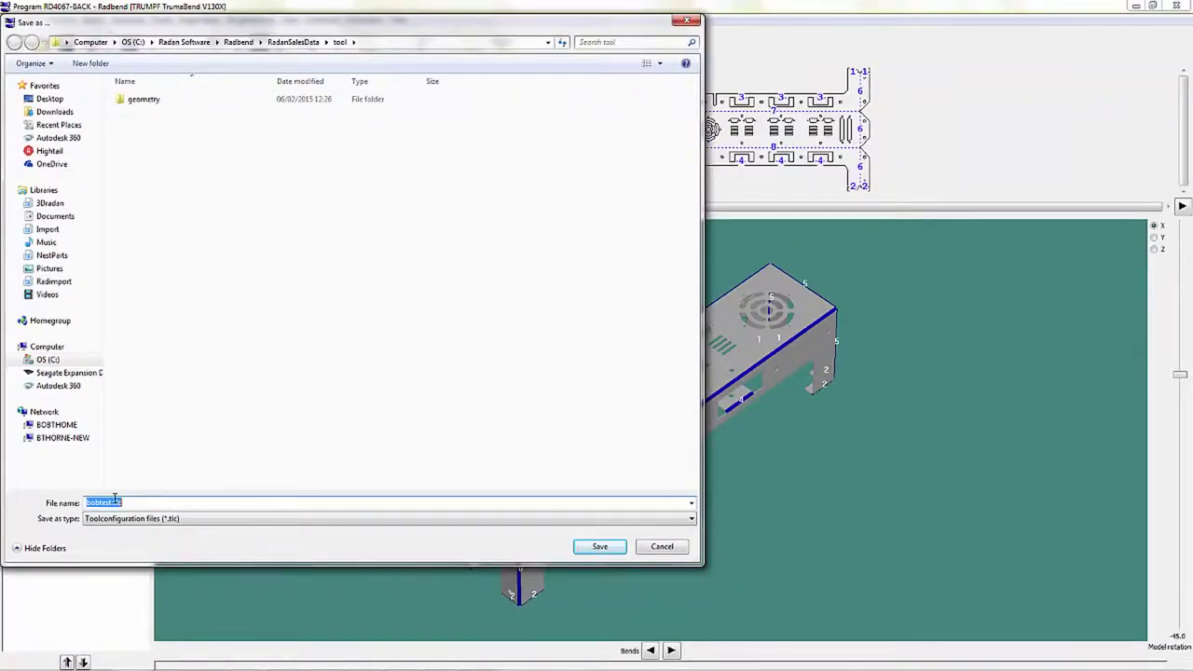
key("BackSpace")
type("Save ToolSetup")
left_click(601, 546)
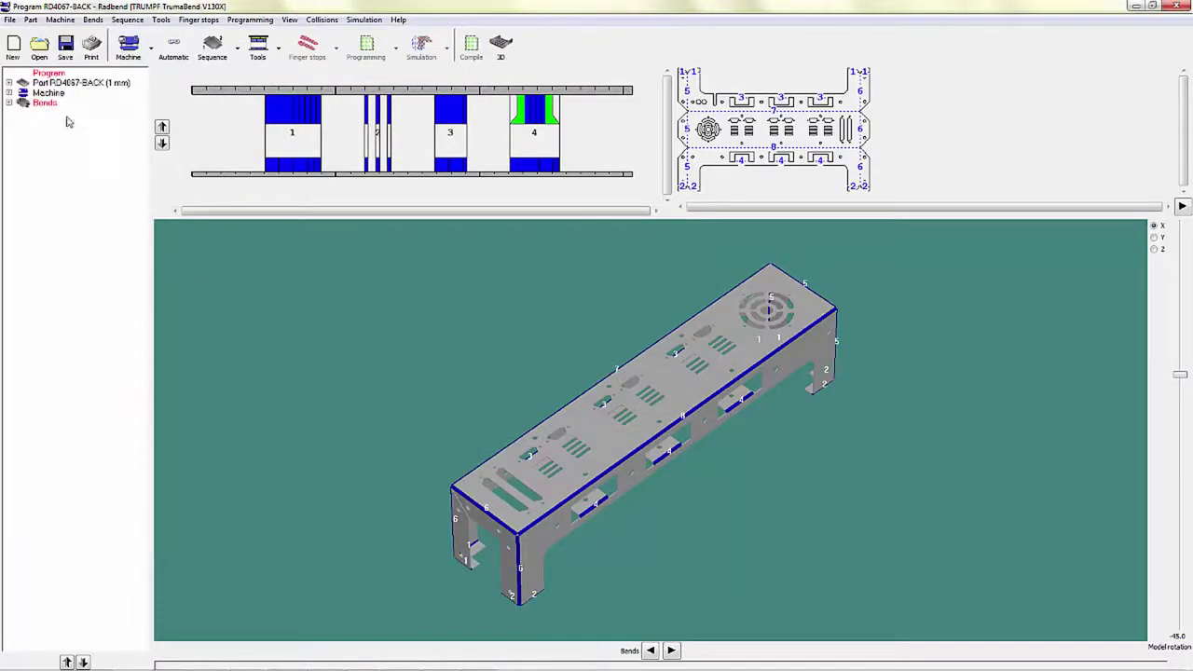
Close the RD4067-BACK program by starting a new, empty bend program.
left_click(10, 19)
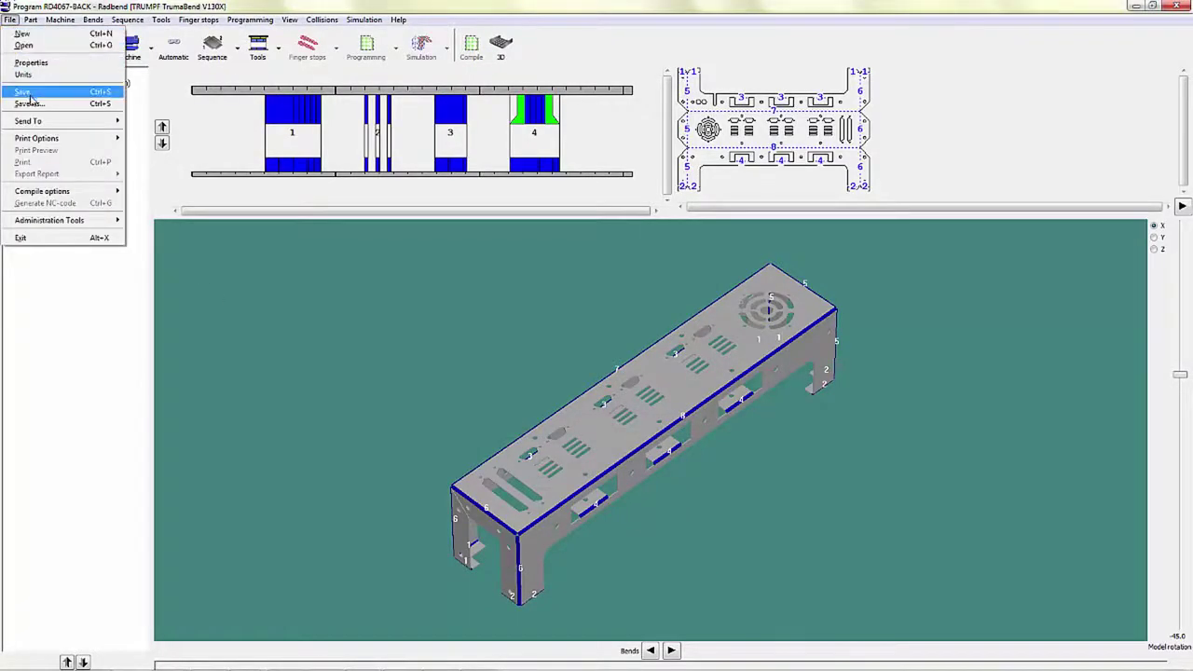
left_click(38, 45)
left_click(608, 382)
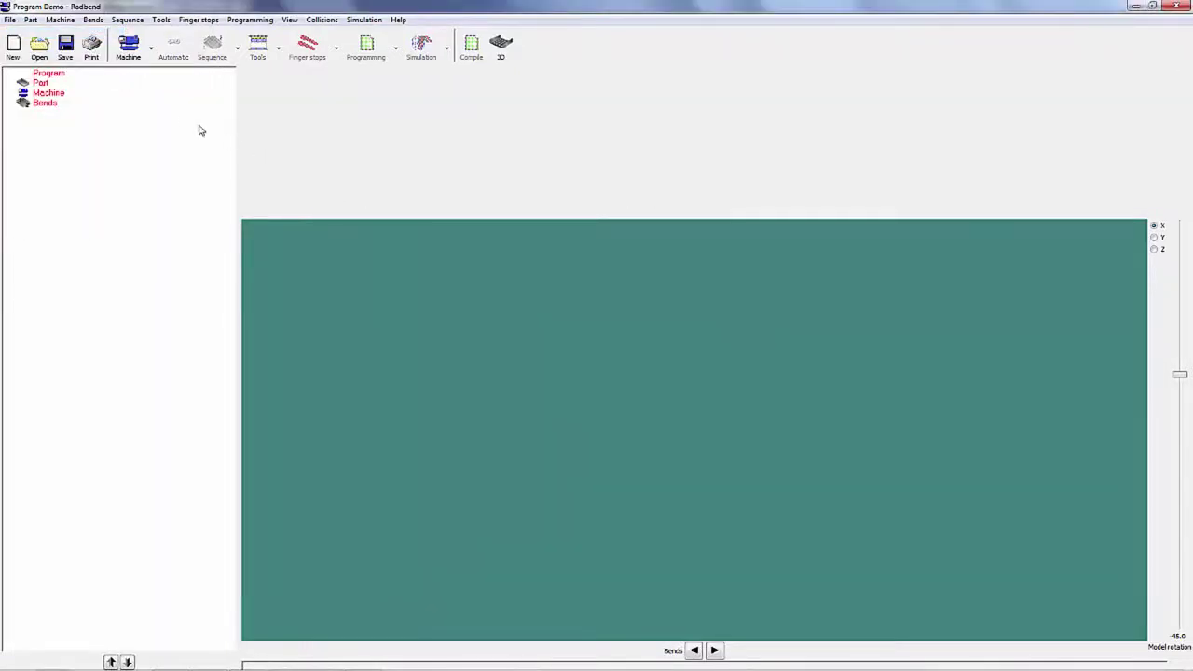
Open the ACIS part model RDfront.sat from the tmp folder on the C: drive.
left_click(40, 45)
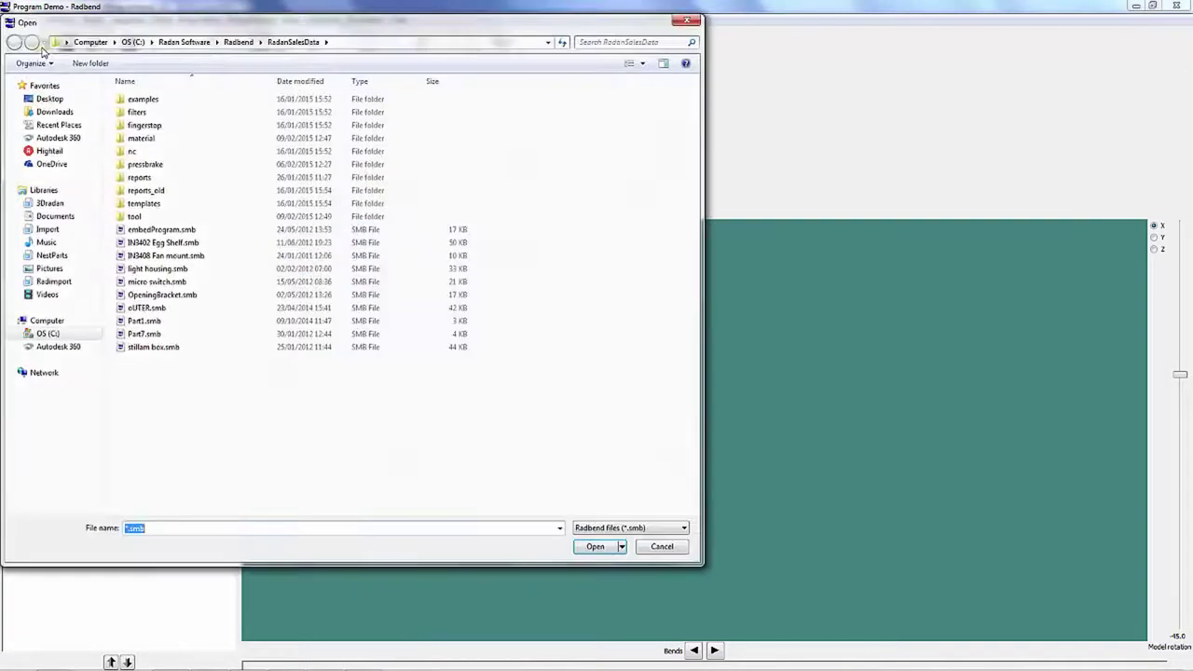
left_click(641, 529)
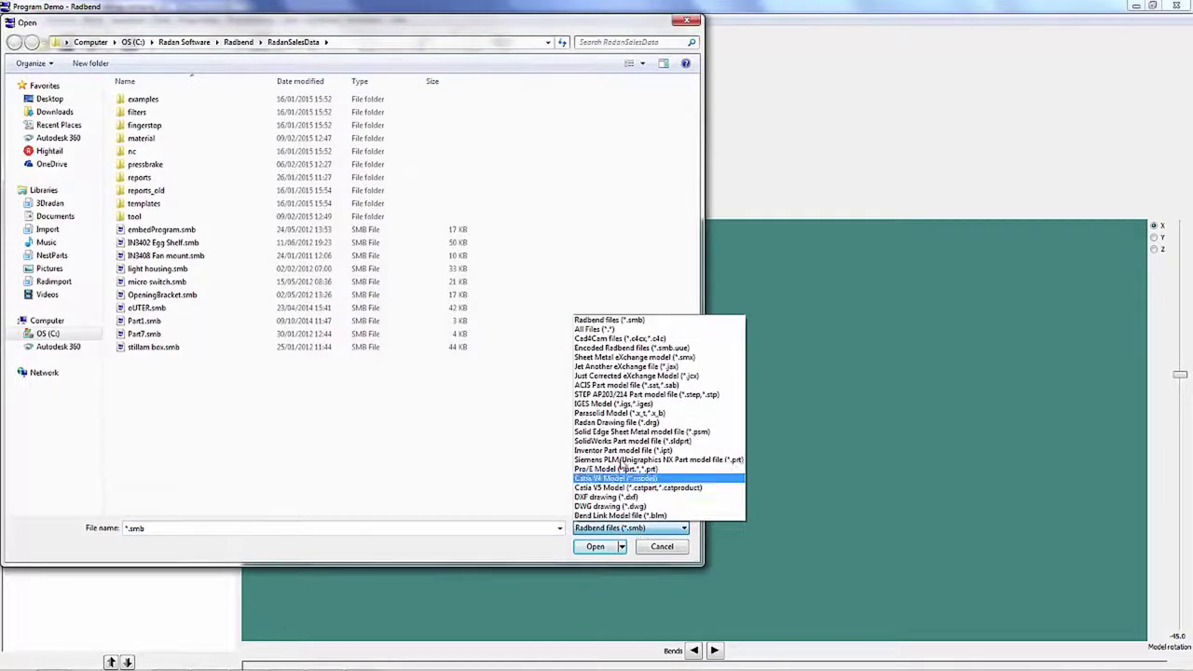
left_click(609, 385)
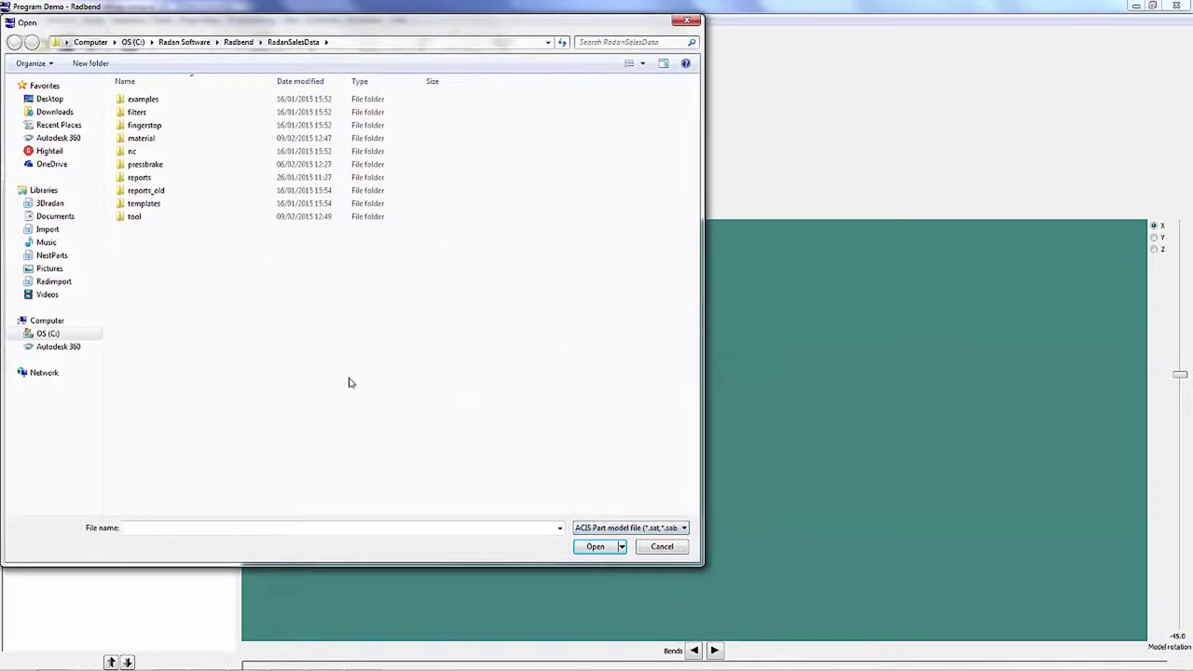
left_click(46, 333)
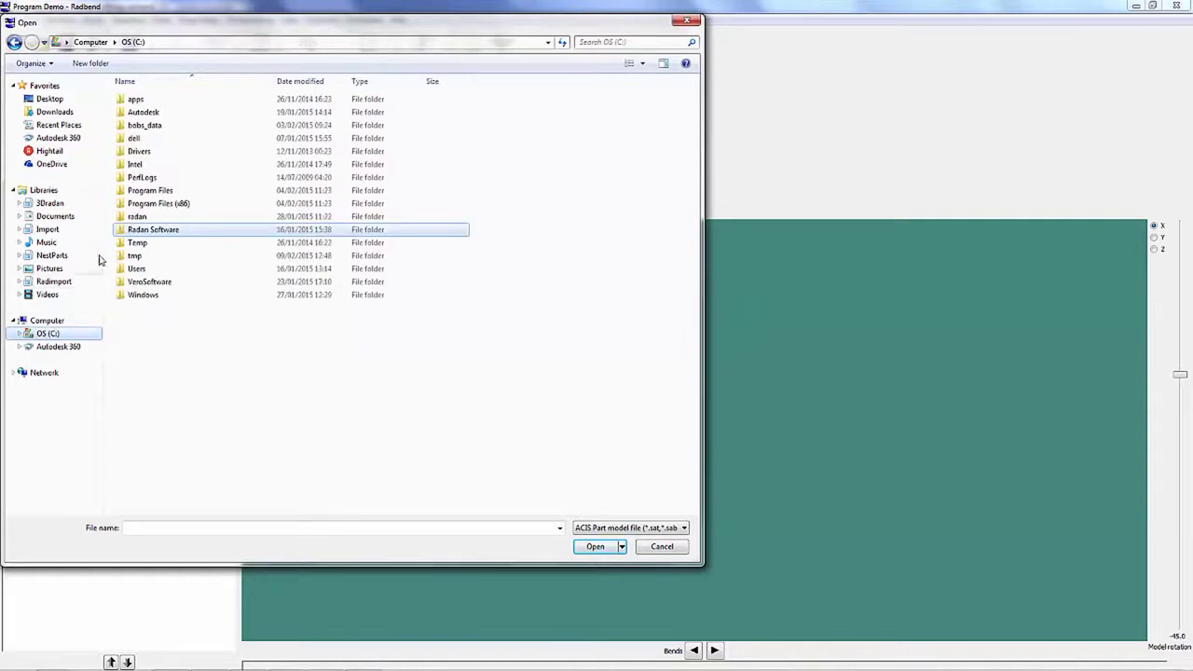
double_click(135, 255)
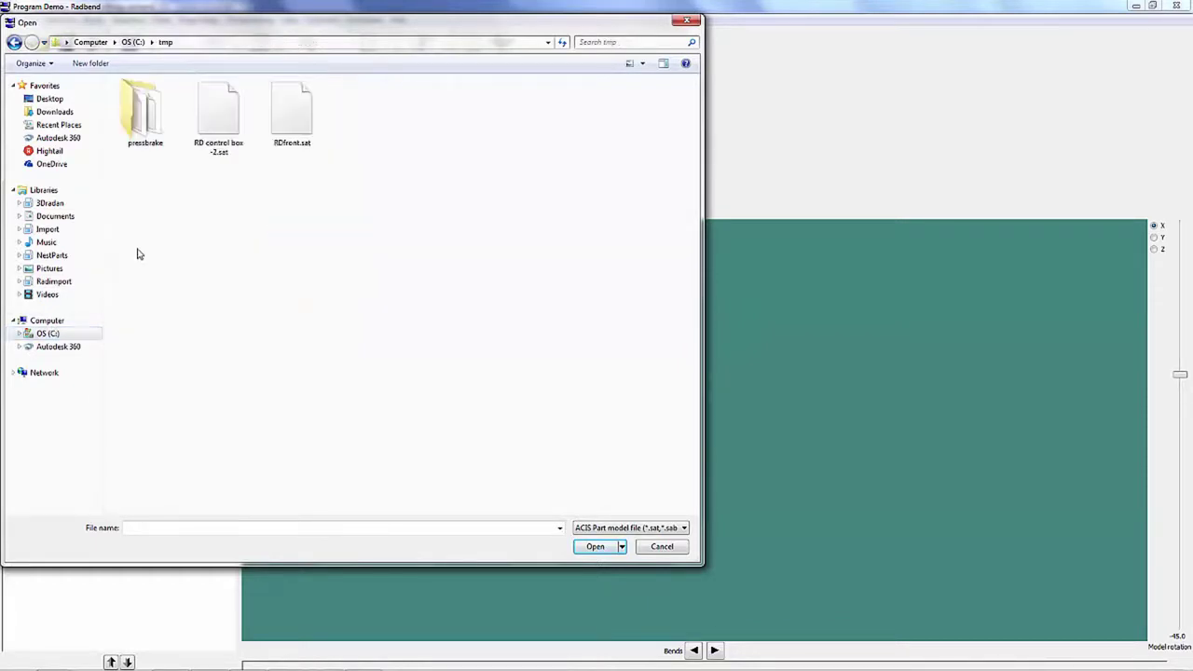
left_click(308, 140)
left_click(594, 546)
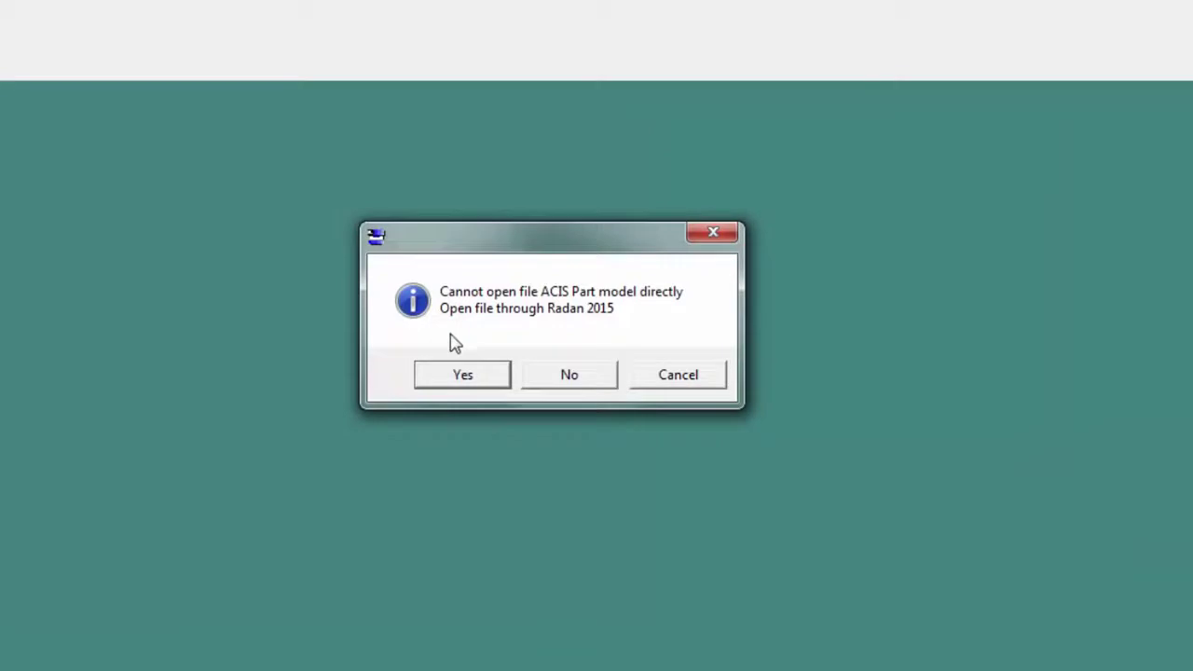
Load the ACIS model through Radan 2015 and assign Mild Steel as its material.
left_click(462, 373)
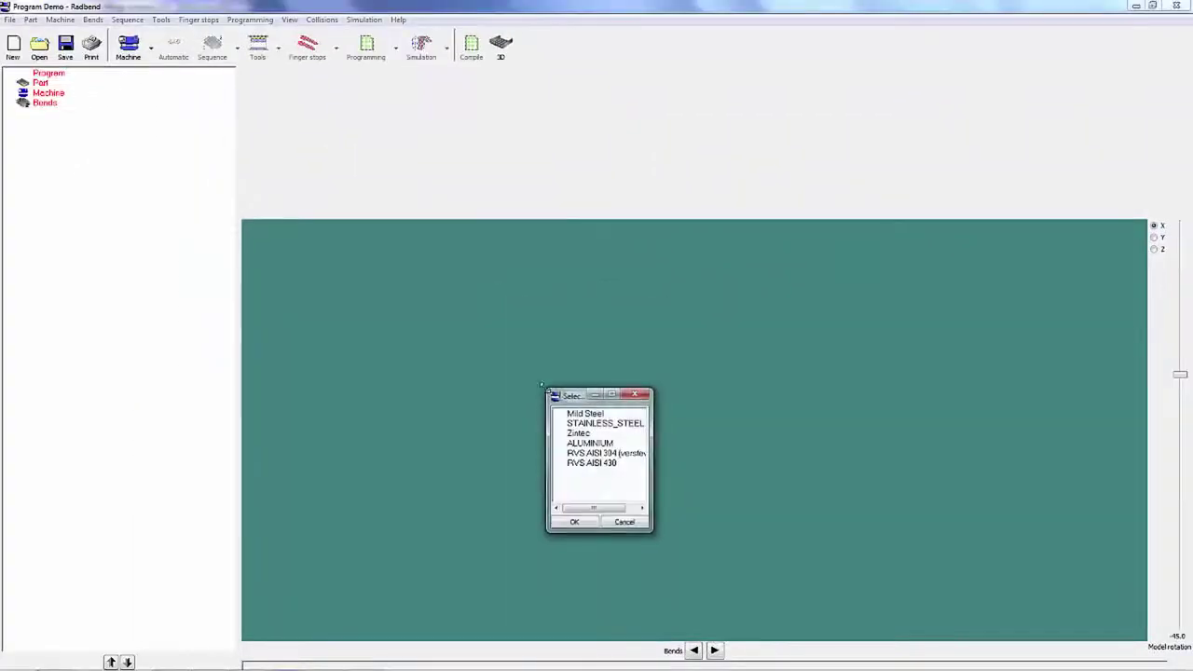
left_click(588, 416)
left_click(576, 523)
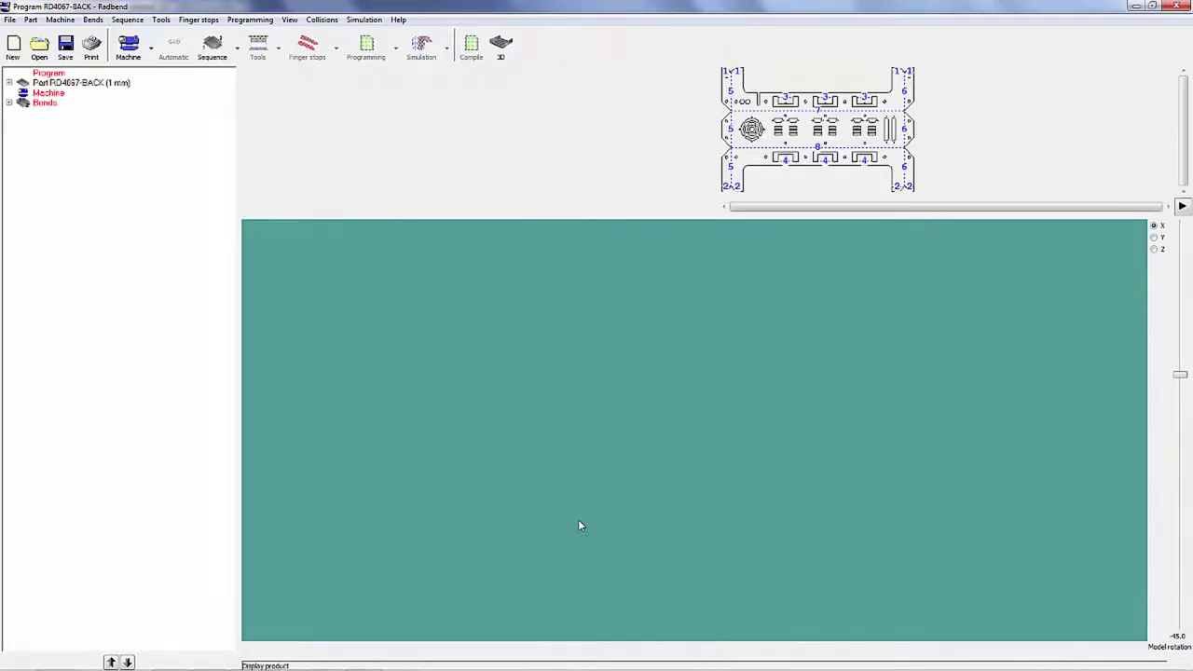
Select the TRUMPF TrumaBend V130X machine and load the tool configuration Save ToolSetup.tlc, reusing it for the current program.
left_click(151, 55)
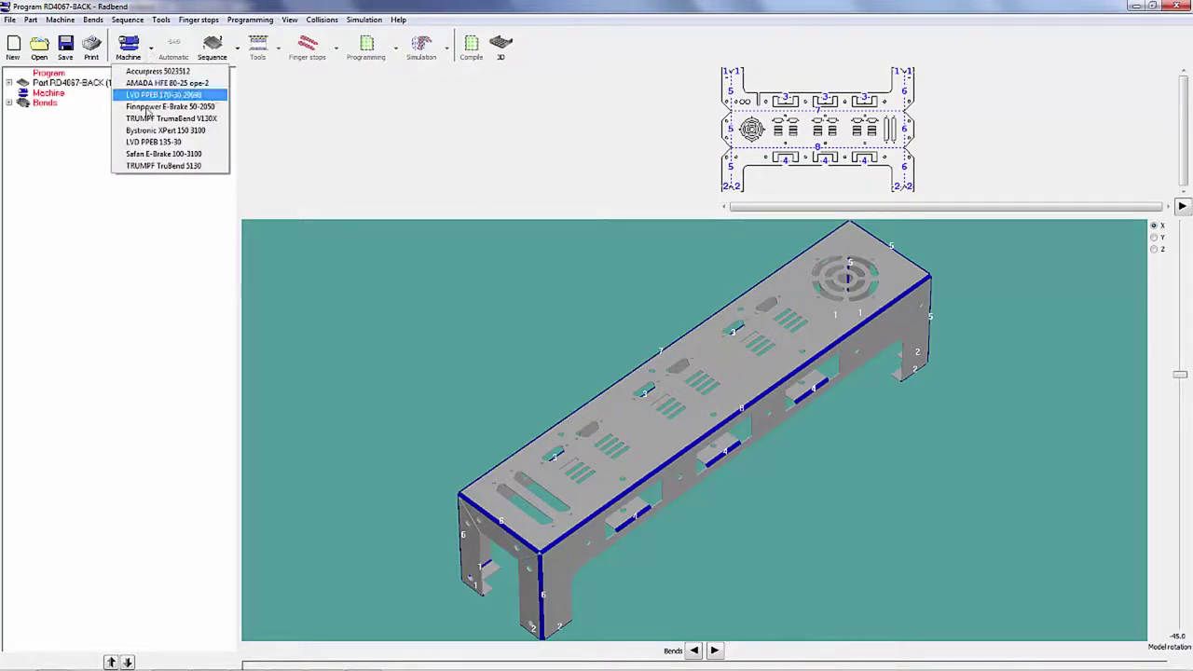
left_click(207, 121)
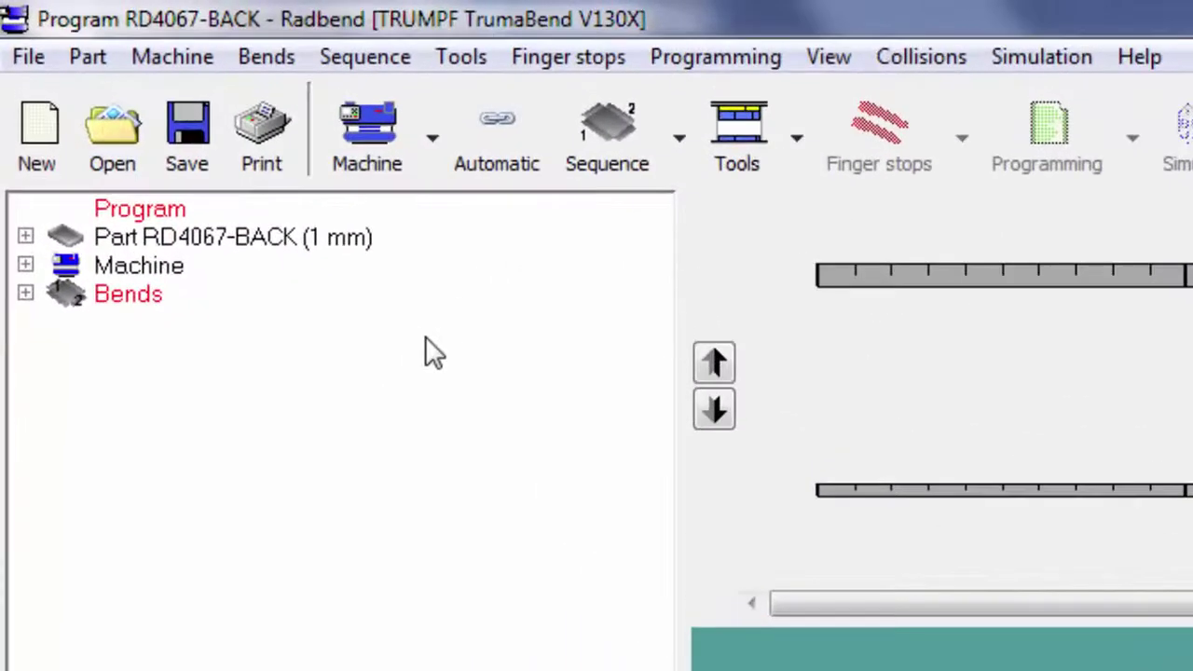
left_click(470, 56)
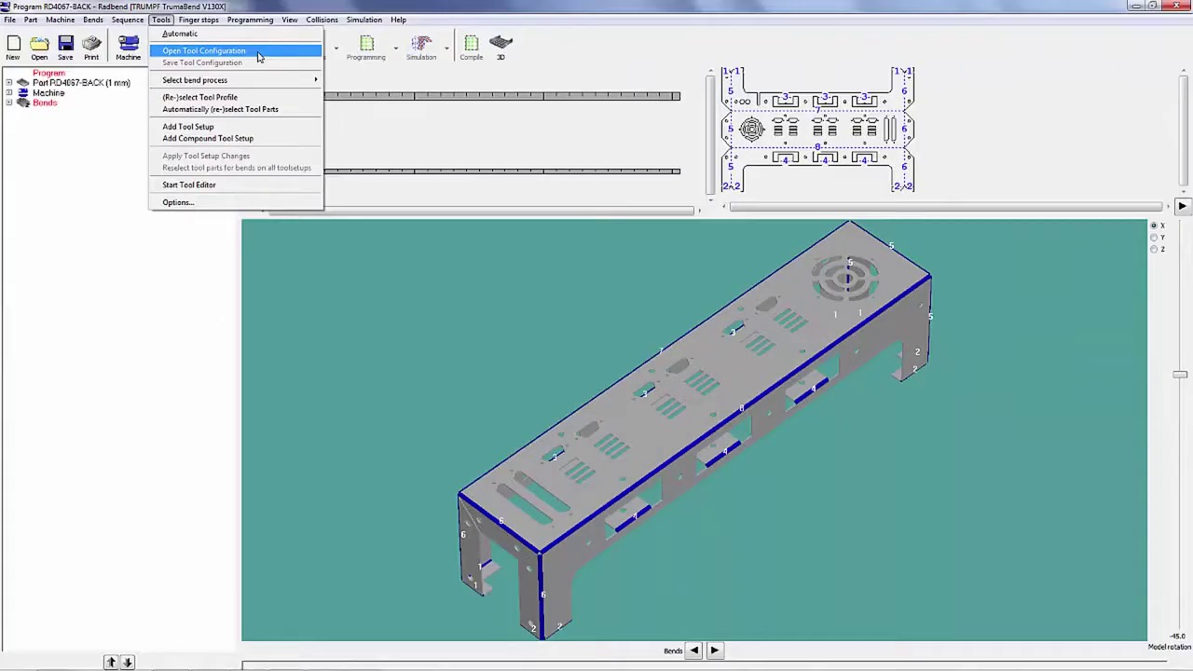
left_click(433, 91)
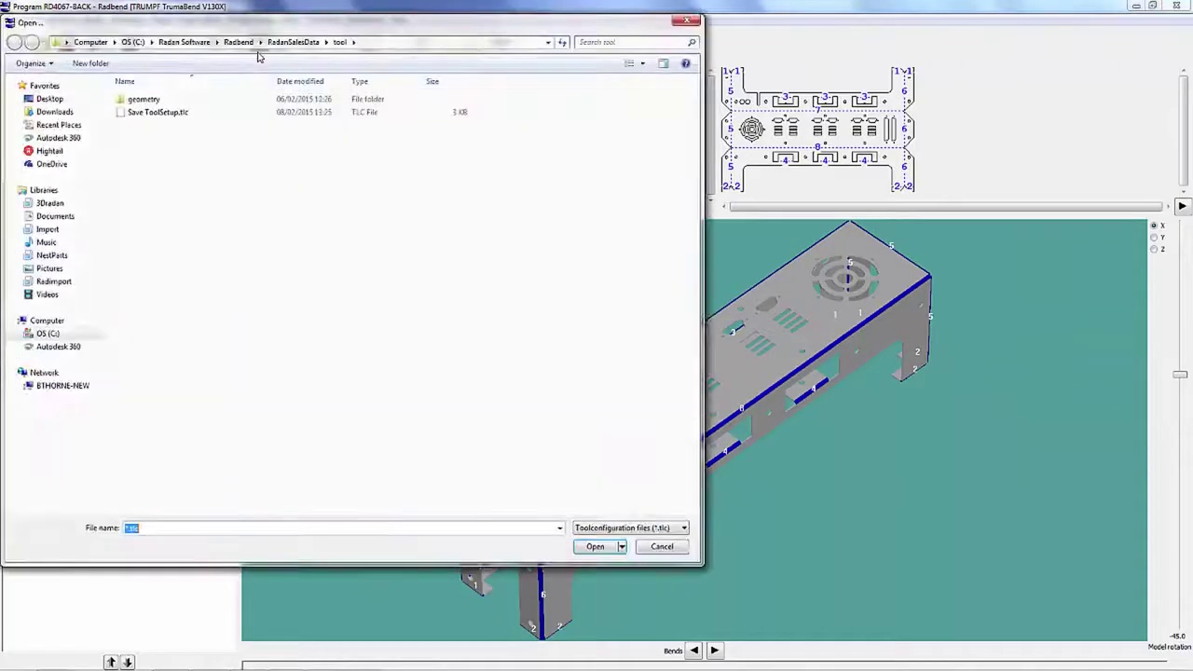
left_click(165, 112)
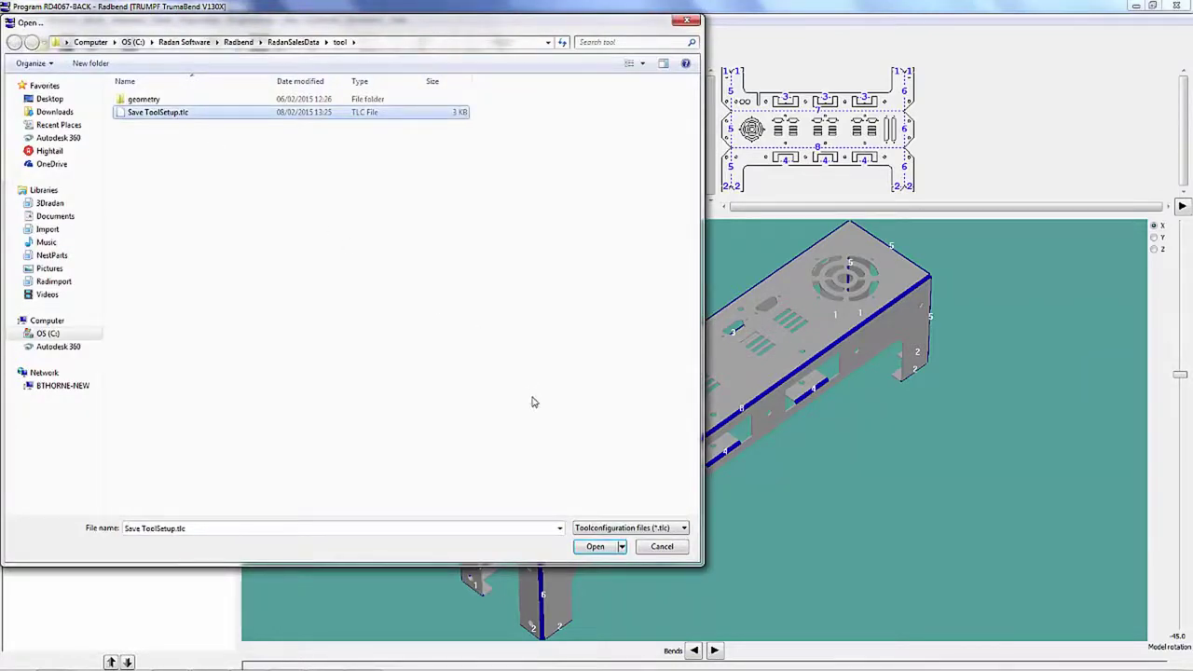
left_click(595, 546)
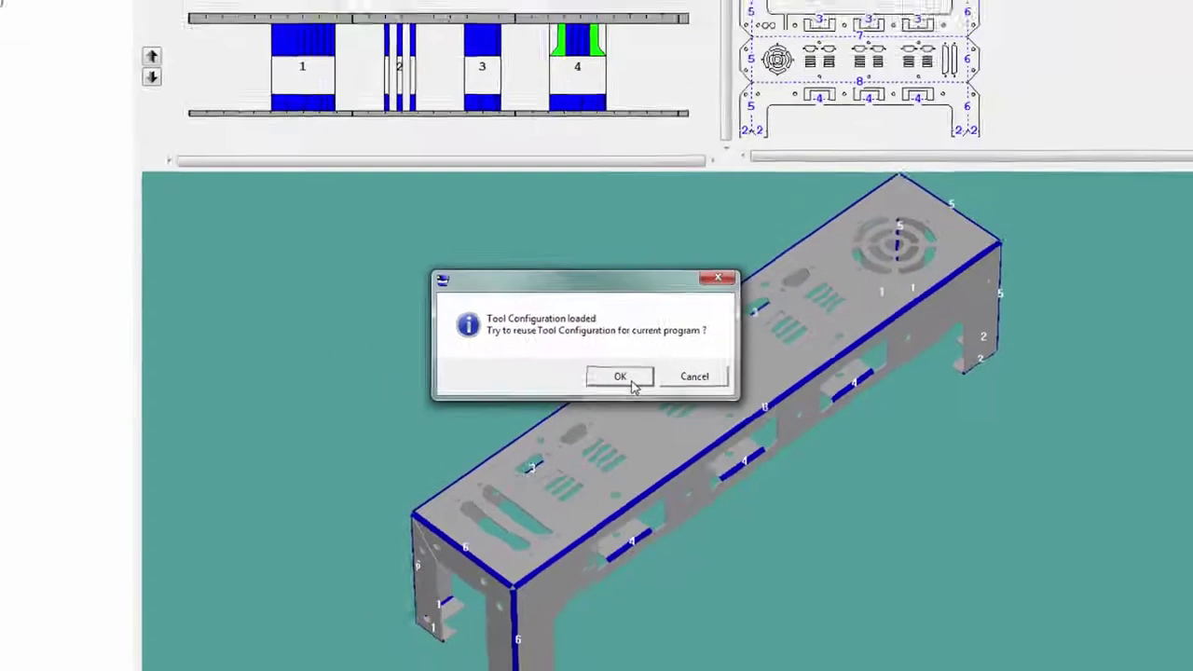
left_click(626, 384)
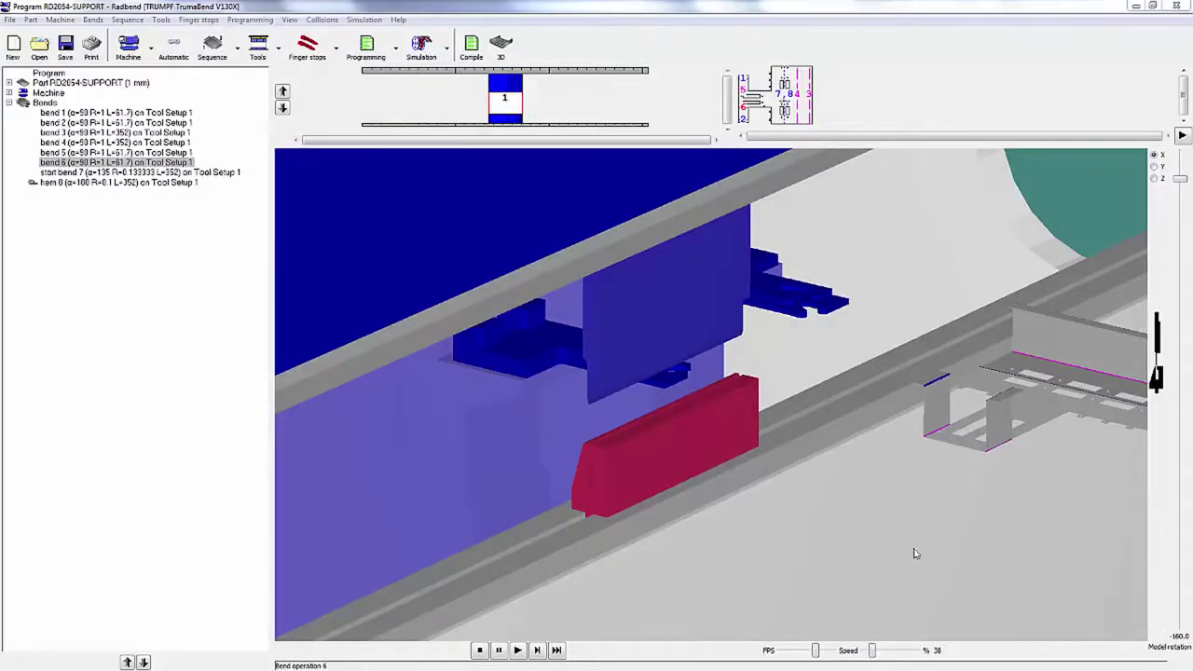
Simulate start bend 7 and then hem 8 of the RD2054-SUPPORT part to examine the part's position at the tools.
left_click(105, 177)
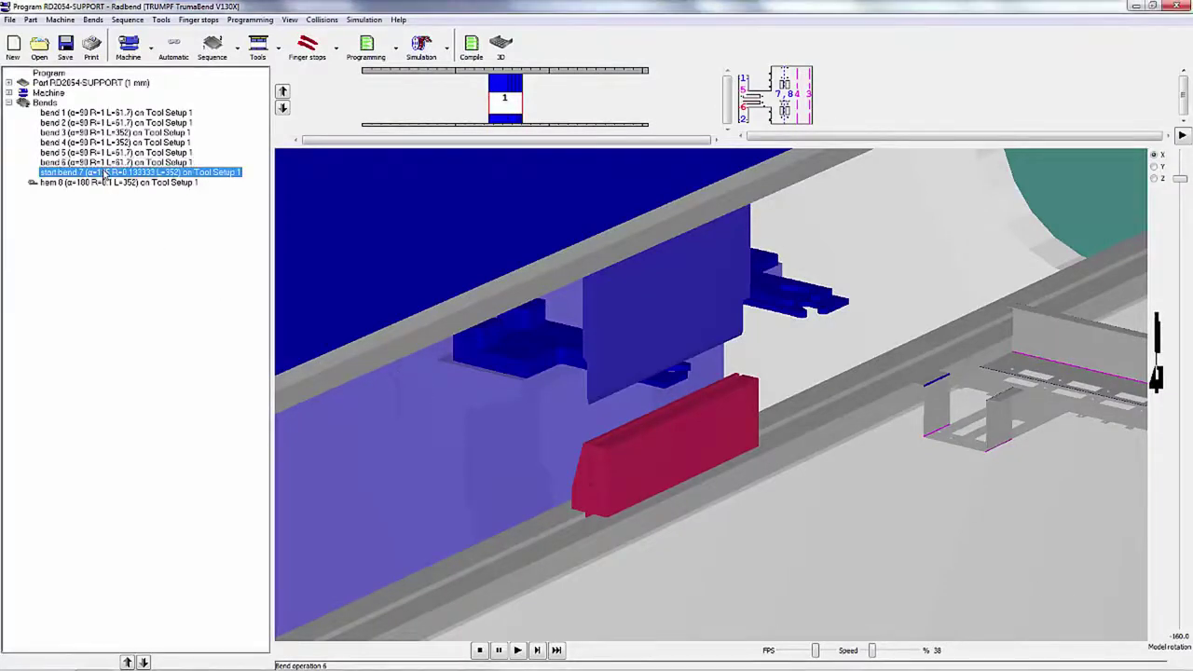
right_click(103, 173)
left_click(145, 331)
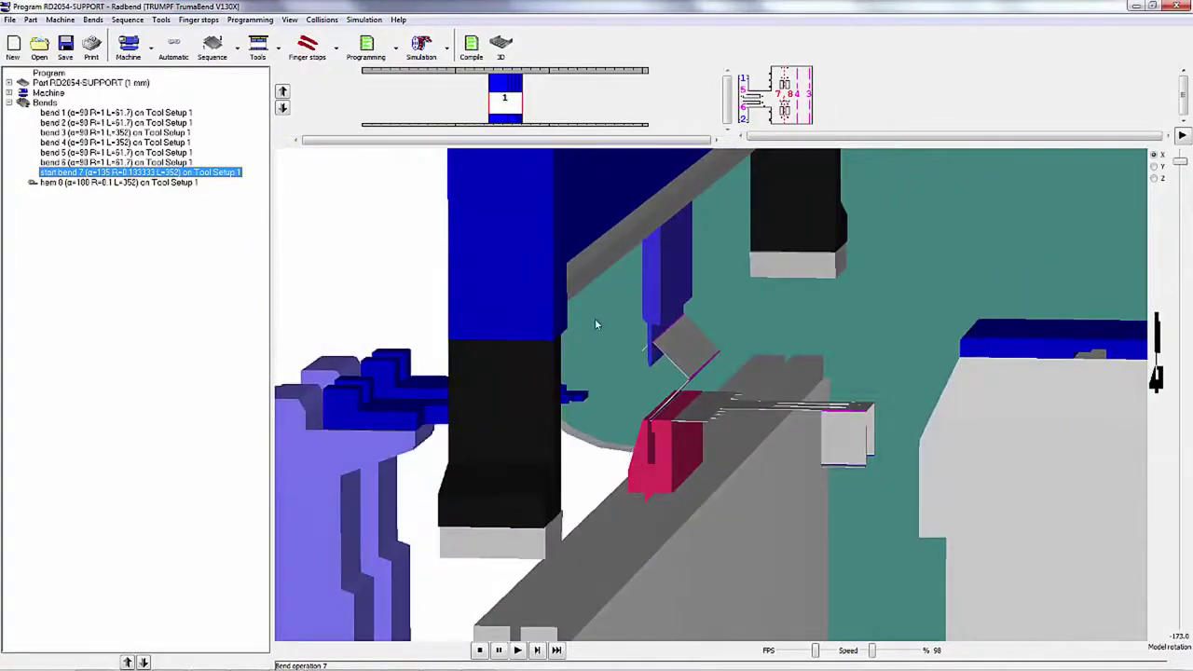
left_click_drag(585, 292, 922, 538)
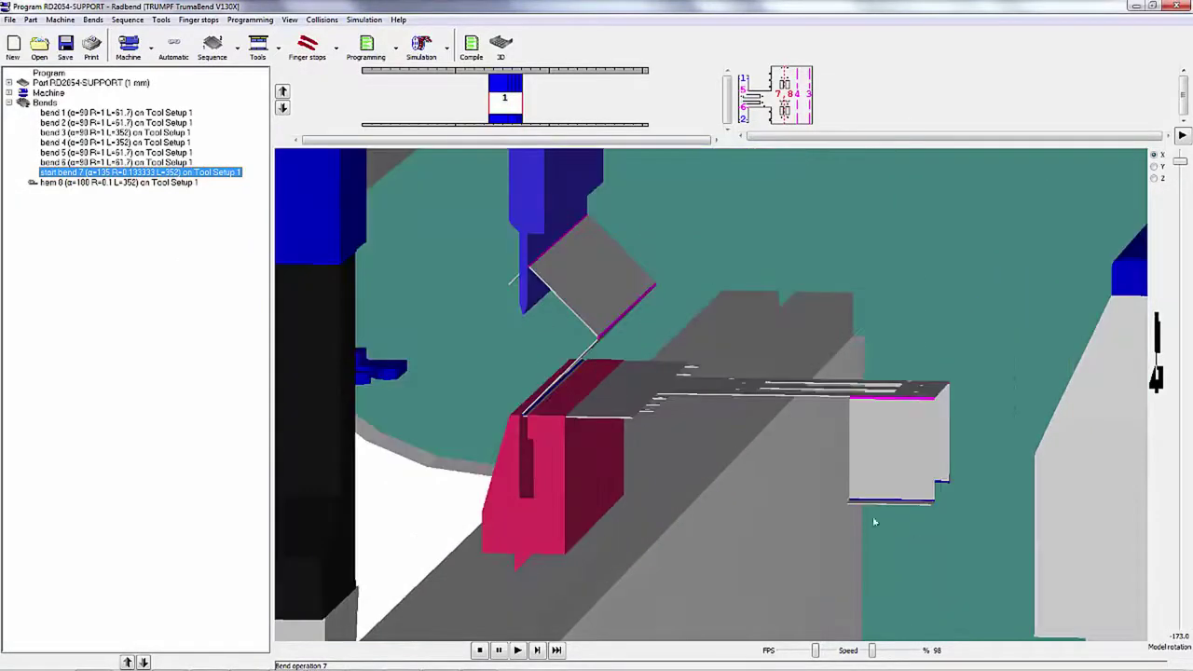
right_click(166, 187)
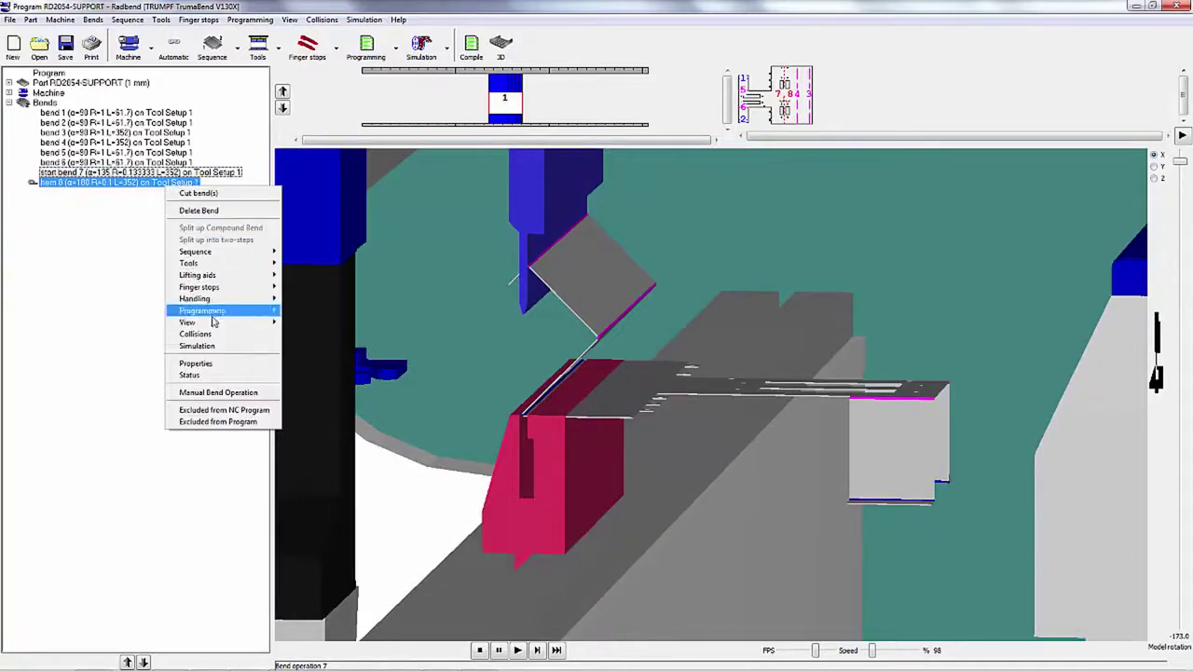
left_click(220, 347)
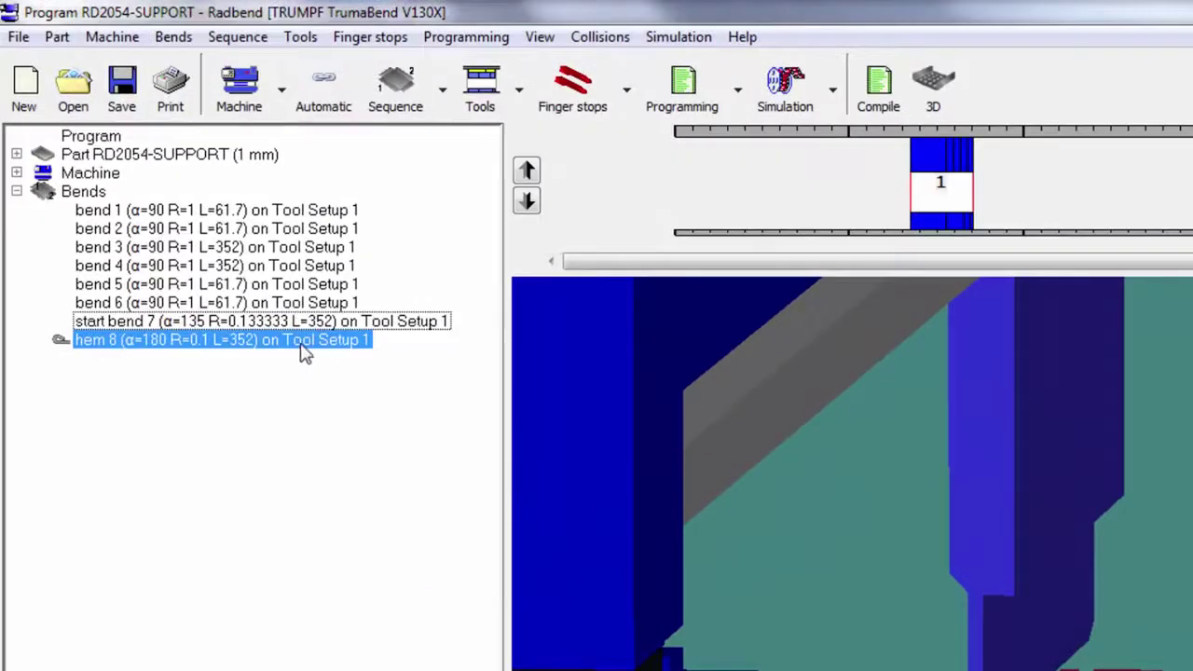
Set the part orientation of hem 8 to Central face above and simulate that bend again.
right_click(303, 349)
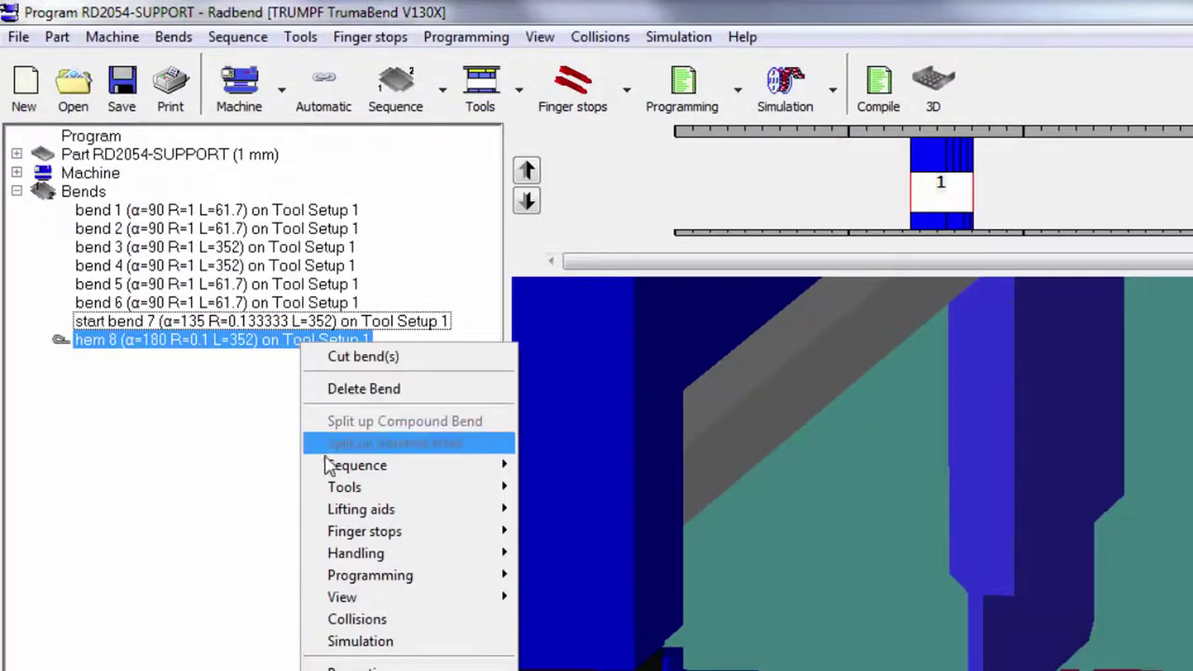
mouse_move(367, 554)
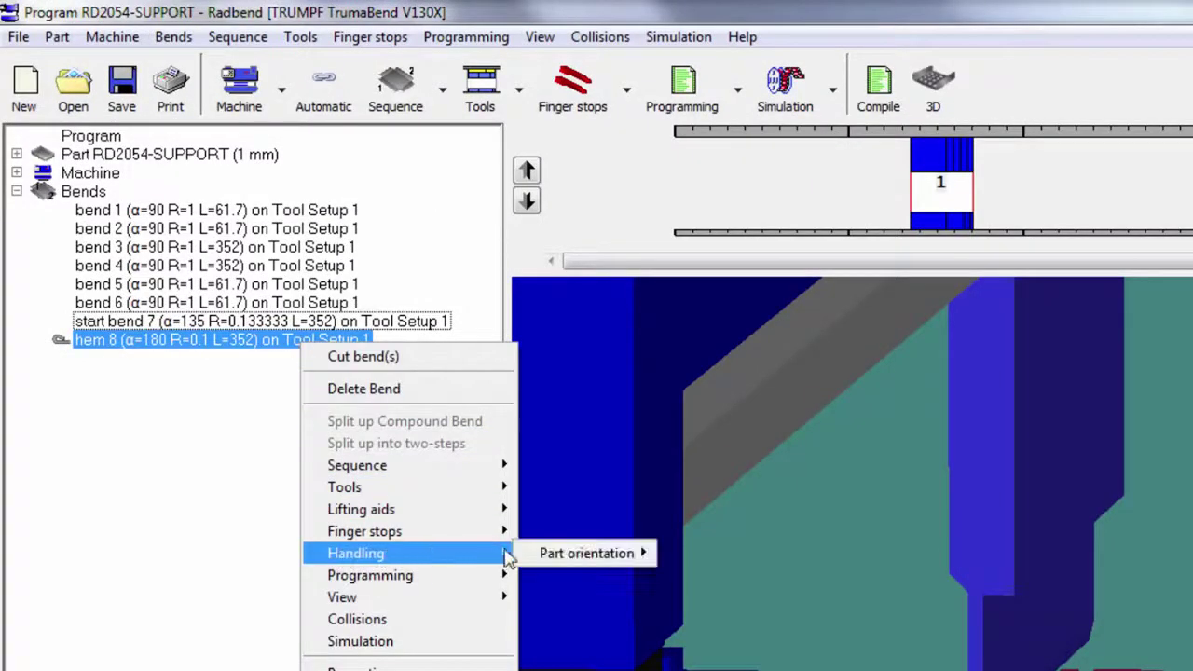
mouse_move(615, 557)
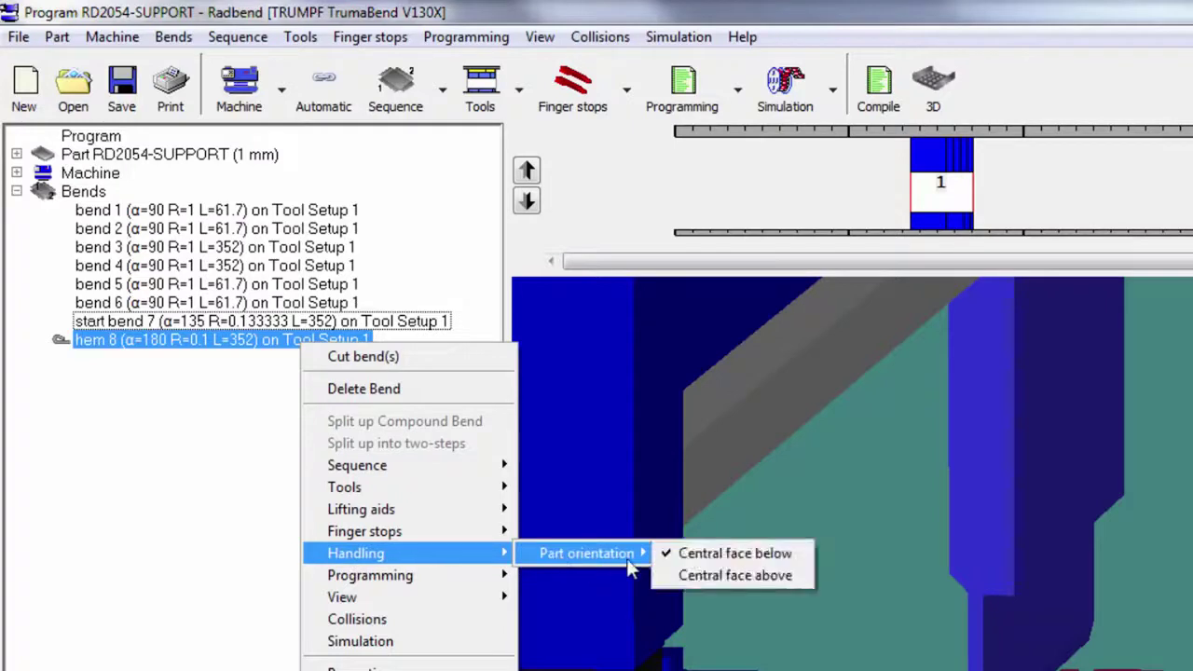
left_click(769, 576)
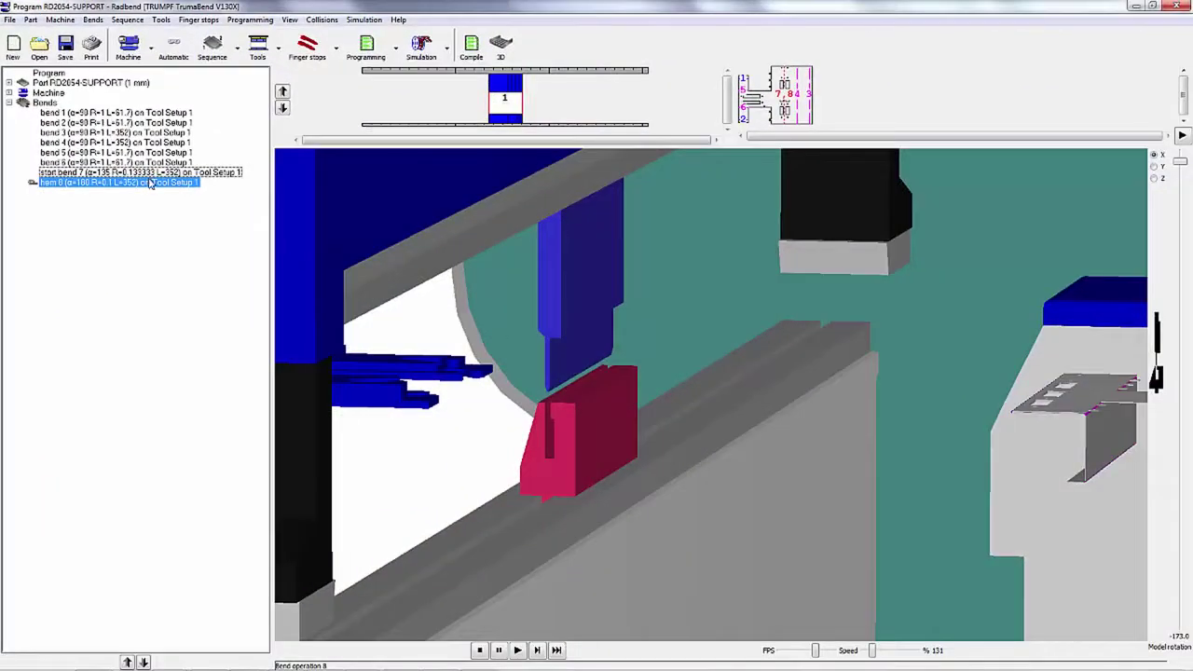
right_click(149, 185)
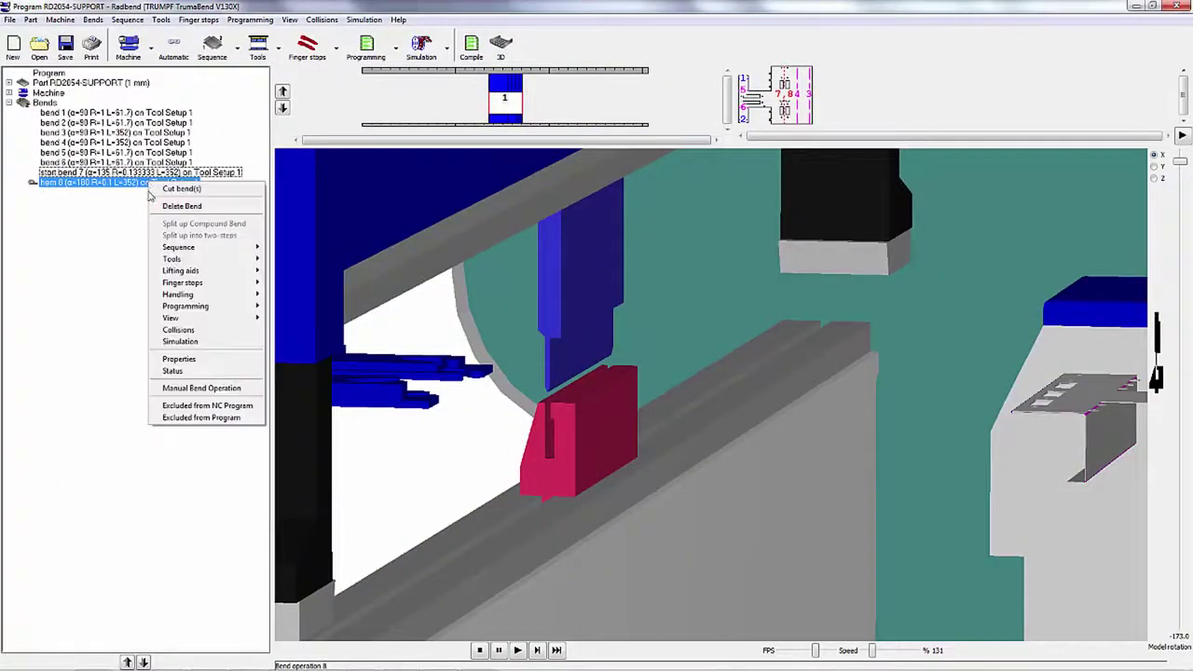
left_click(187, 341)
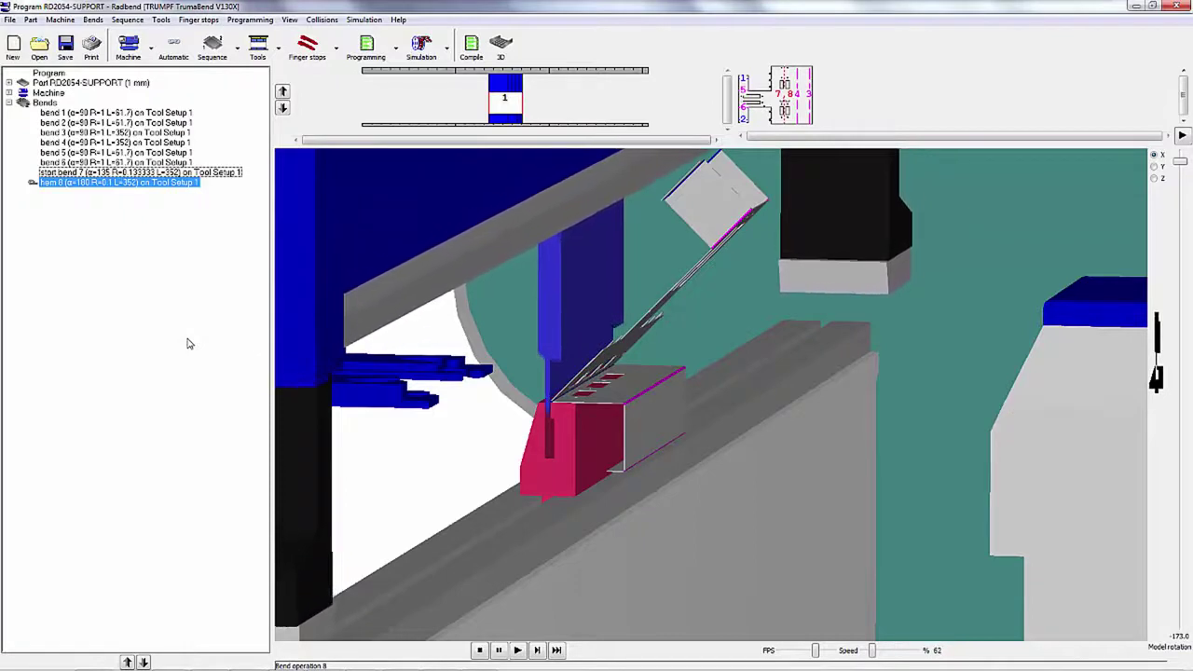